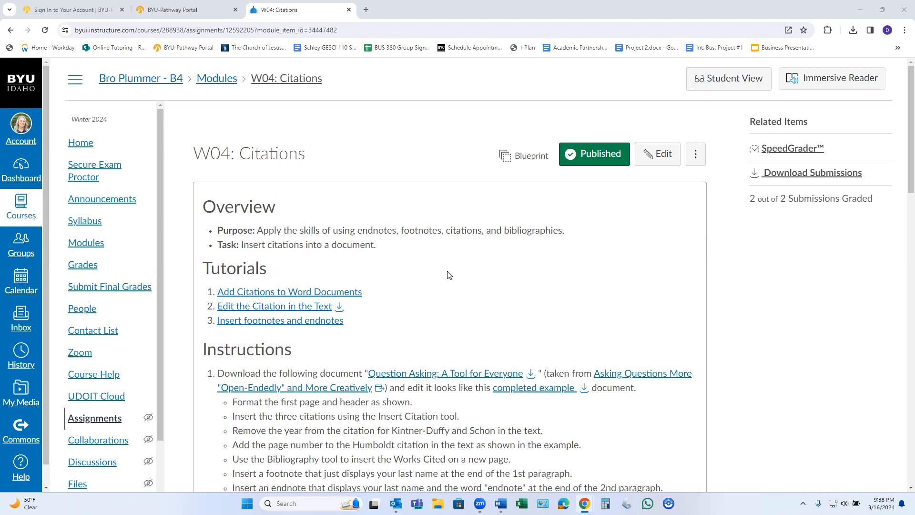
Read the W04: Citations assignment instructions and review the completed example PDF's layout, header, citations, footnote and endnote.
scroll(448, 275, "down", 1)
scroll(350, 281, "down", 1)
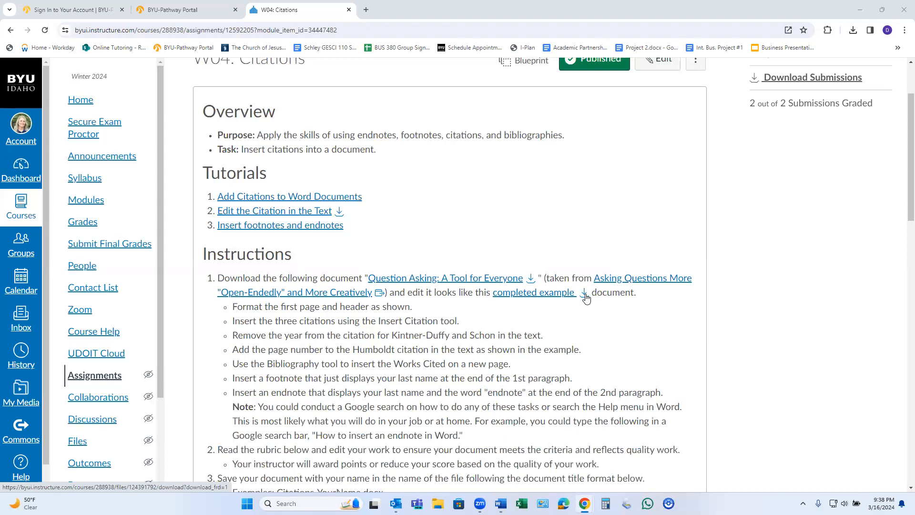
mouse_move(500, 503)
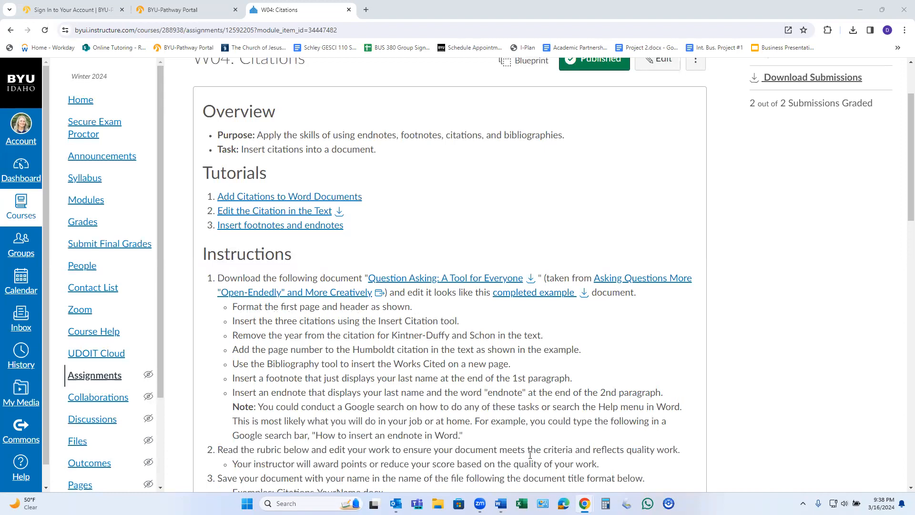
mouse_move(585, 503)
left_click(644, 477)
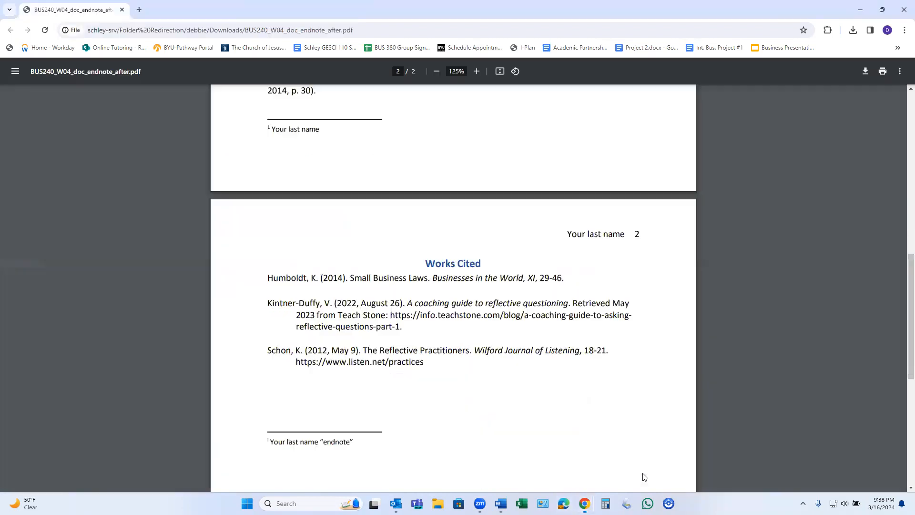
scroll(567, 376, "up", 15)
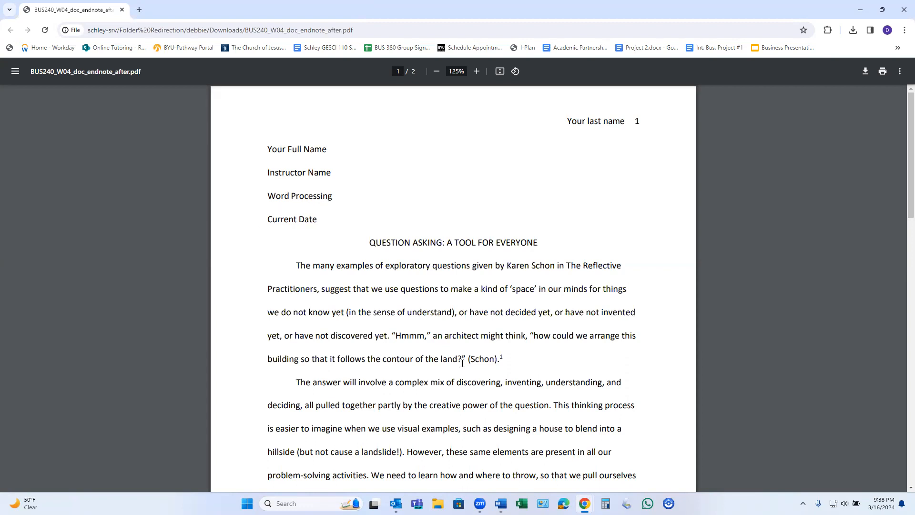
Switch to the BUS240_W04_doc2_endnote_before document in Word and zoom it to page width.
left_click(500, 504)
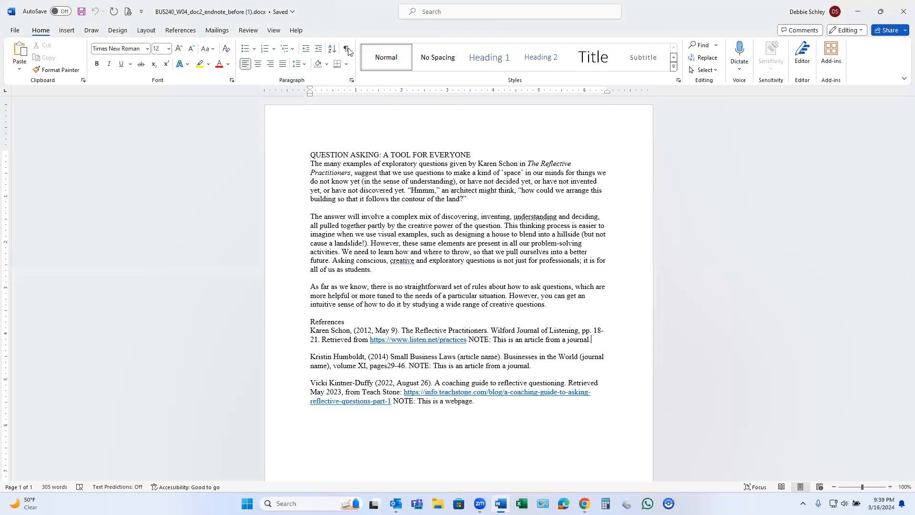
left_click(273, 30)
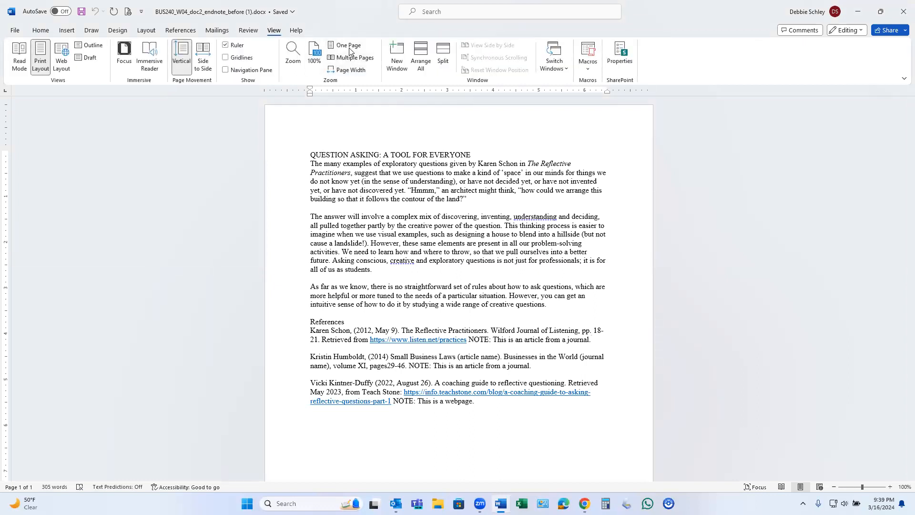
left_click(353, 71)
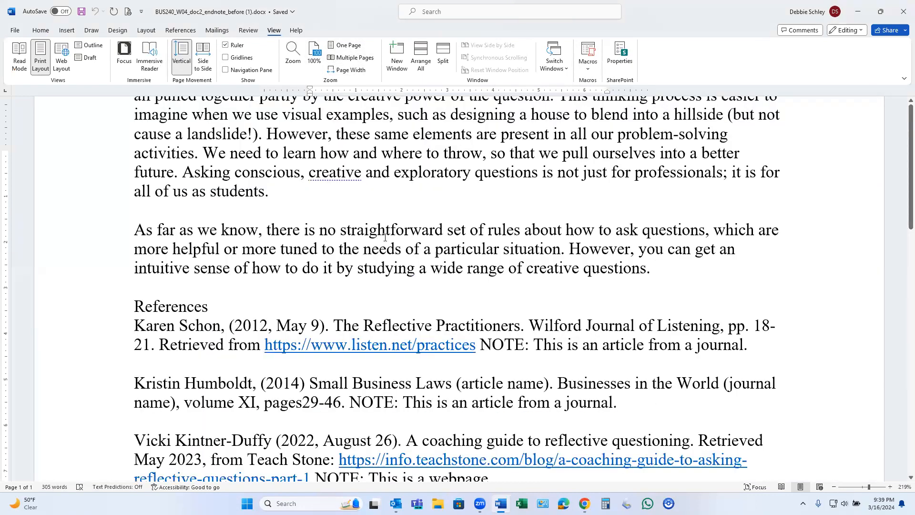
scroll(368, 205, "up", 3)
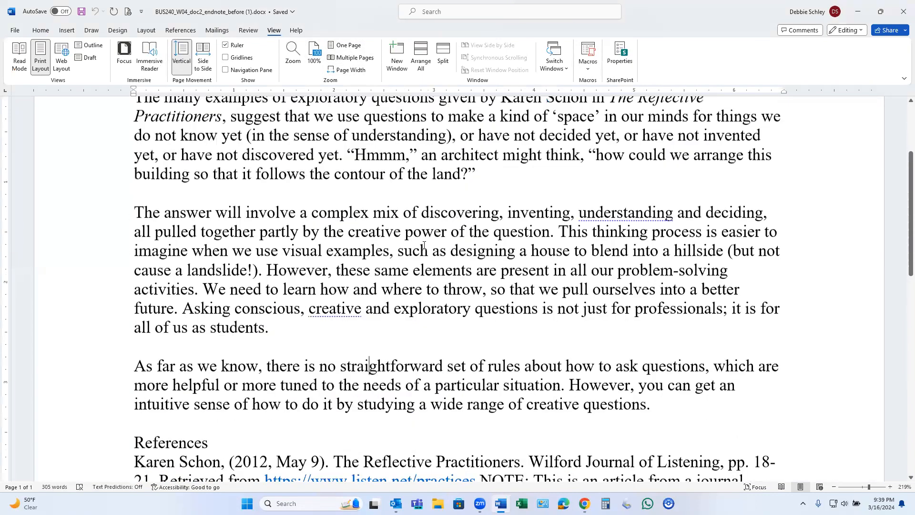
scroll(423, 246, "up", 3)
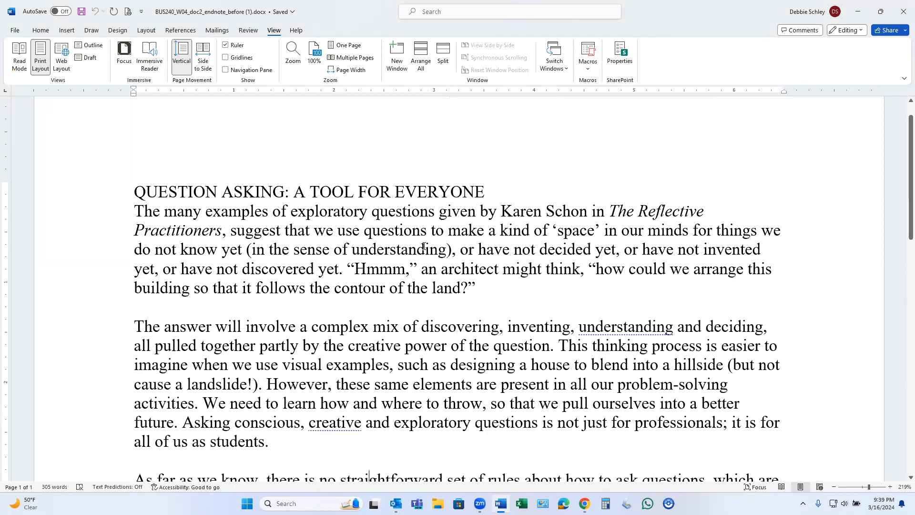
scroll(424, 246, "up", 1)
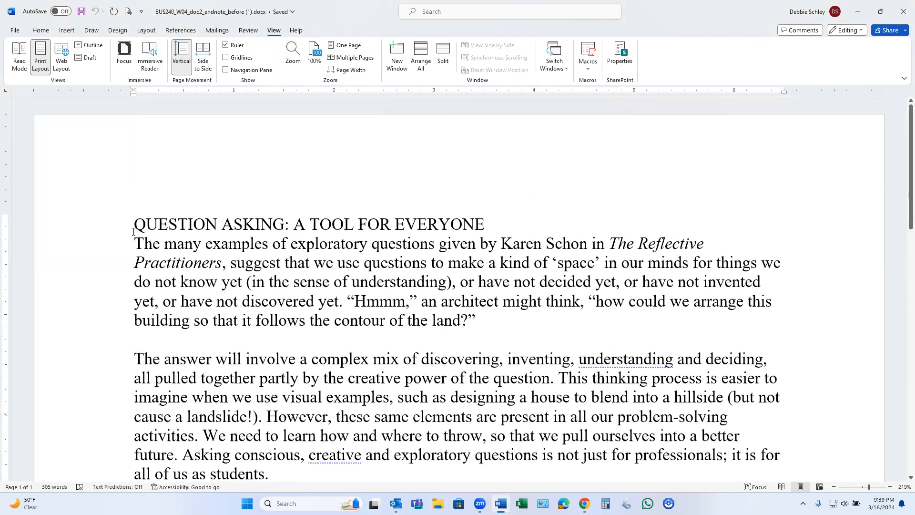
Insert a Plain Number 3 page number at the top of the page, preceded by the author's last name, and leave the header.
left_click(41, 30)
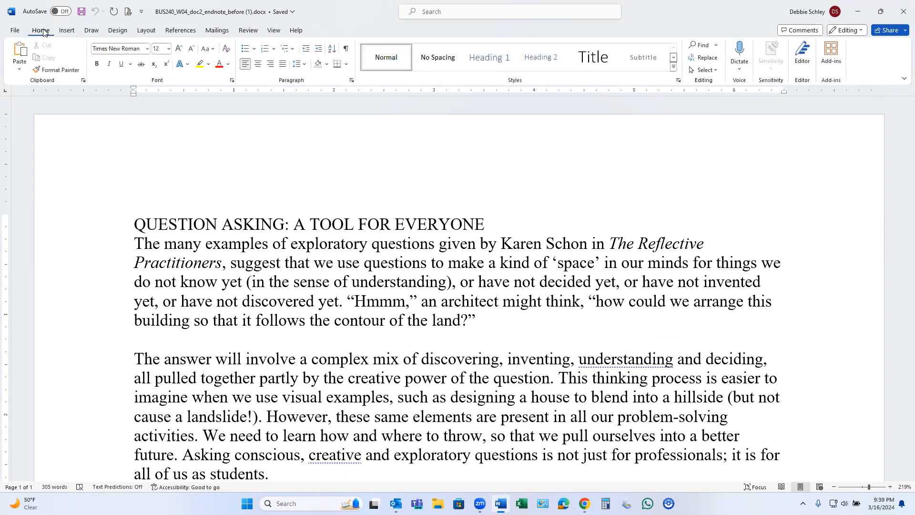
left_click(67, 30)
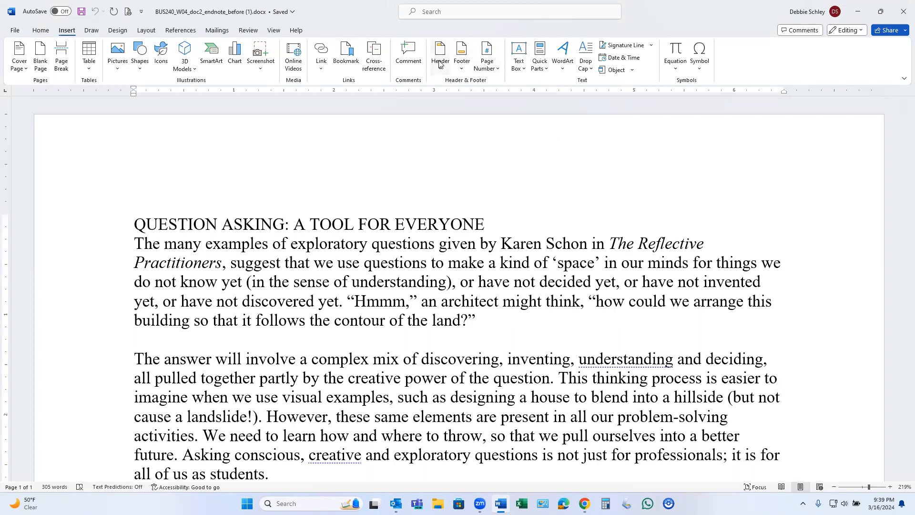
left_click(494, 68)
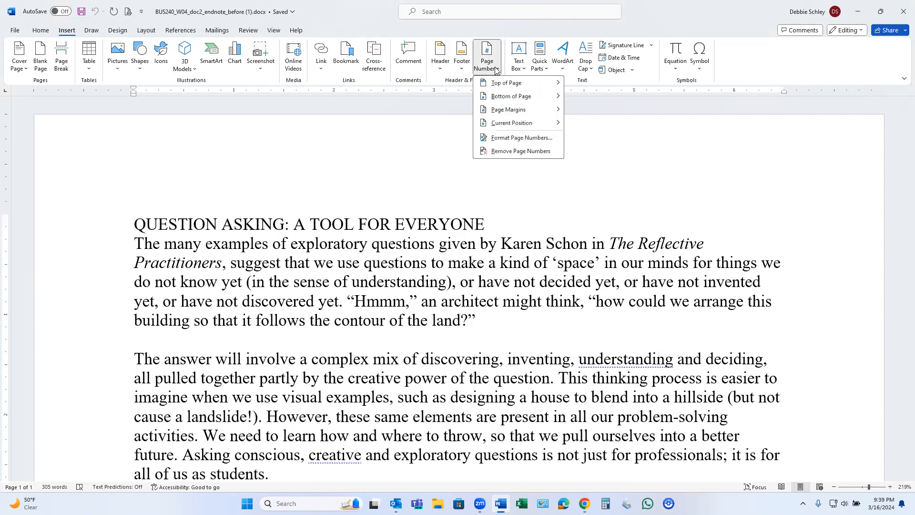
mouse_move(497, 84)
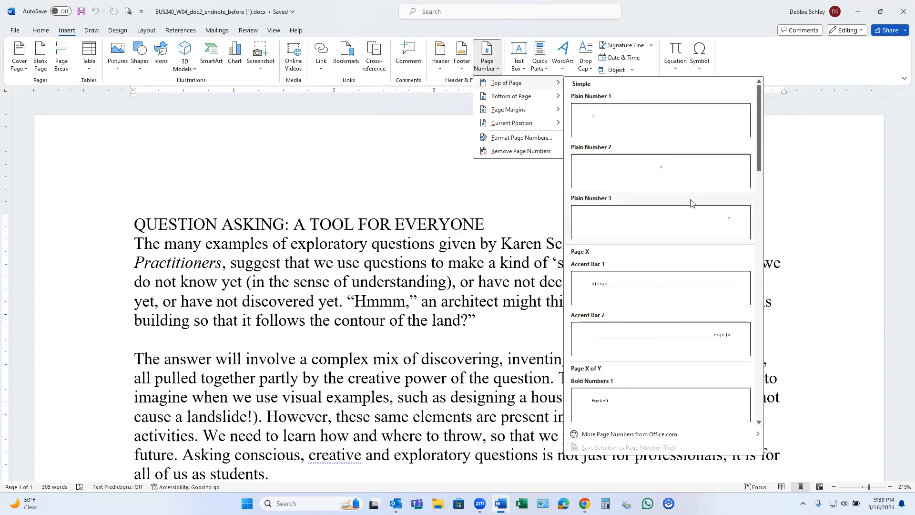
left_click(707, 220)
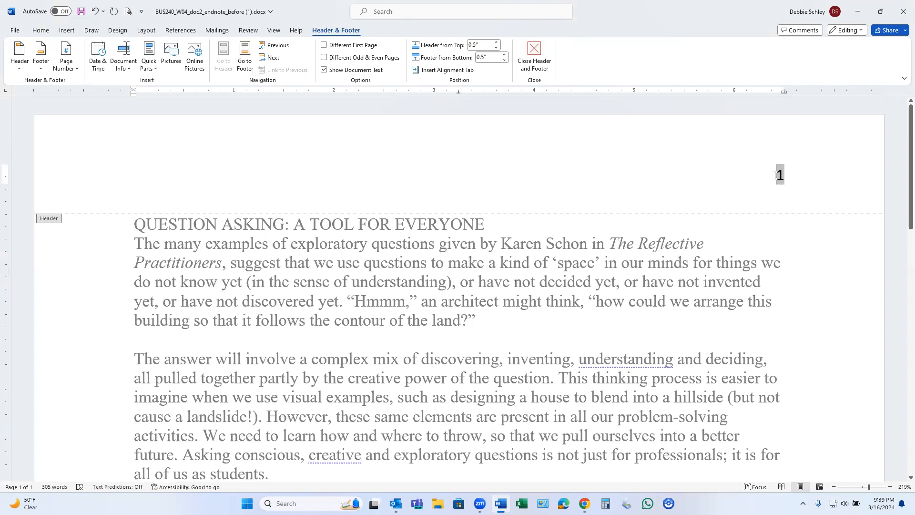
type("Schley")
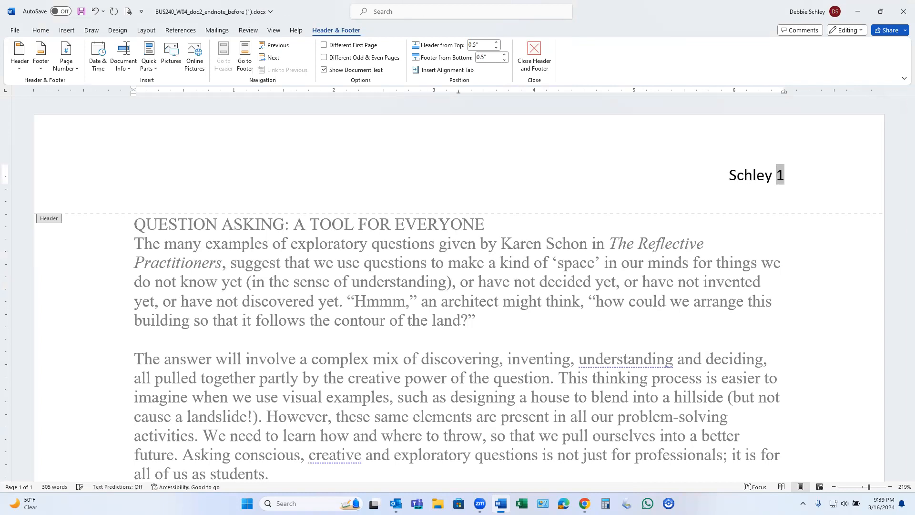
double_click(673, 248)
Set the line spacing of the entire document, from the title through the references, to 2.0.
scroll(661, 334, "down", 4)
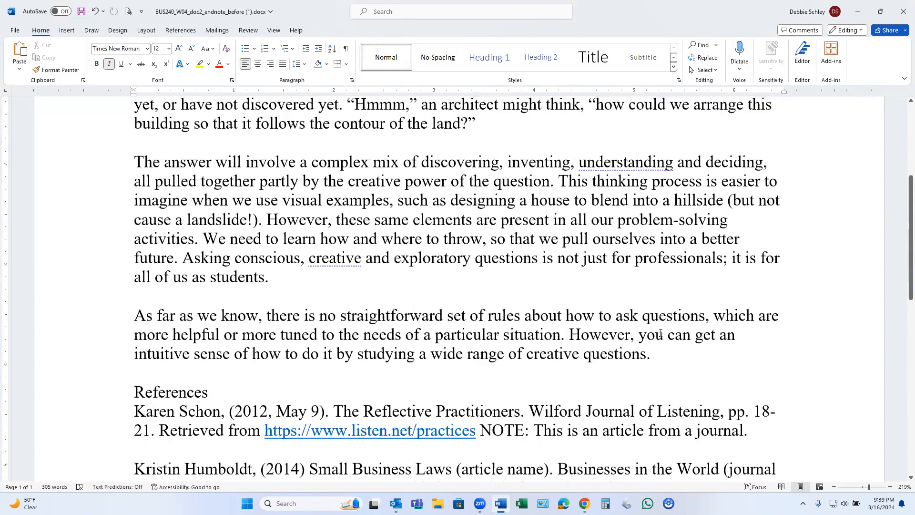
scroll(660, 333, "down", 8)
scroll(660, 334, "up", 6)
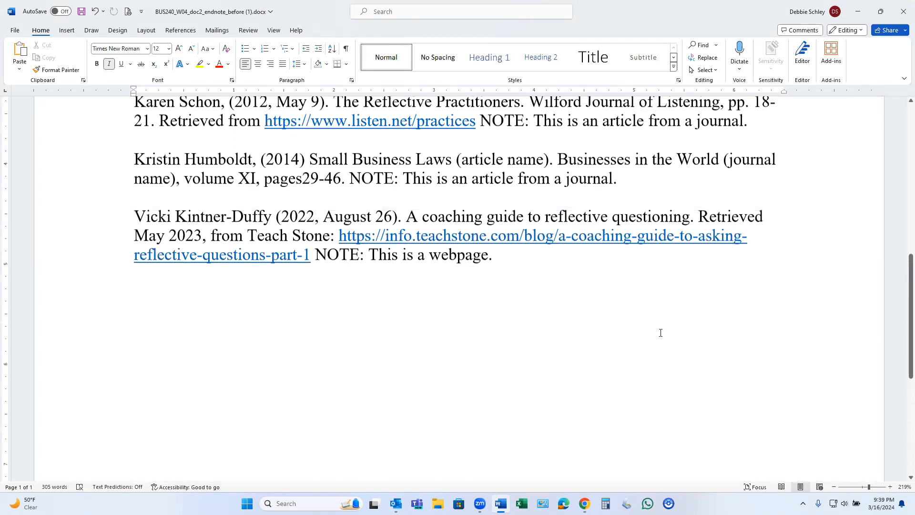
scroll(661, 332, "up", 6)
scroll(180, 232, "up", 1)
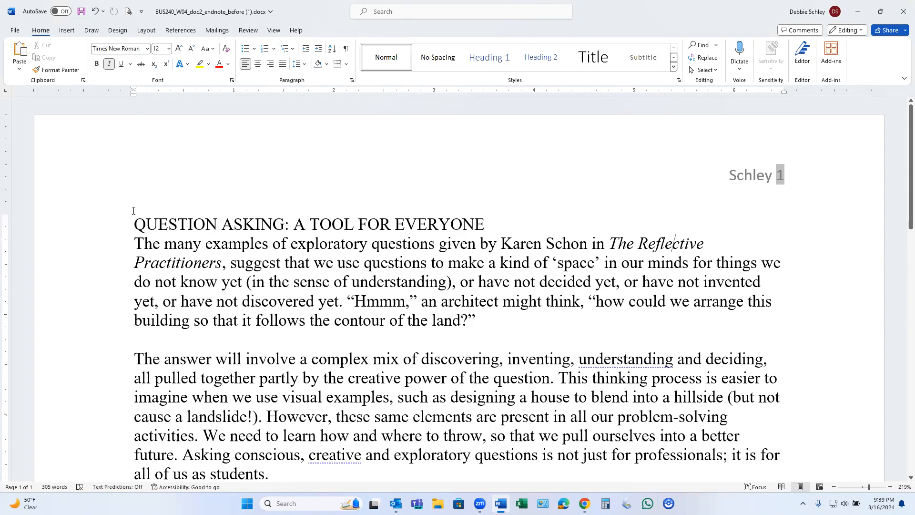
left_click_drag(135, 222, 496, 479)
left_click_drag(405, 498, 404, 497)
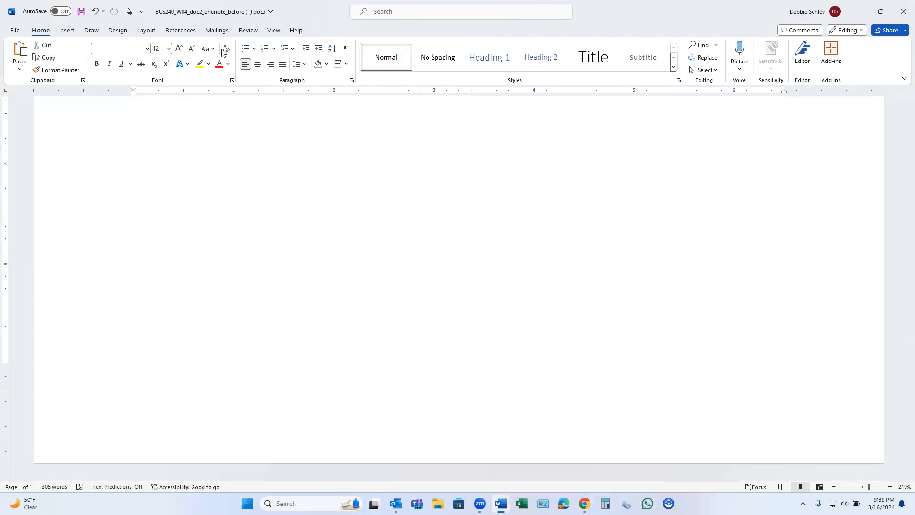
left_click(304, 65)
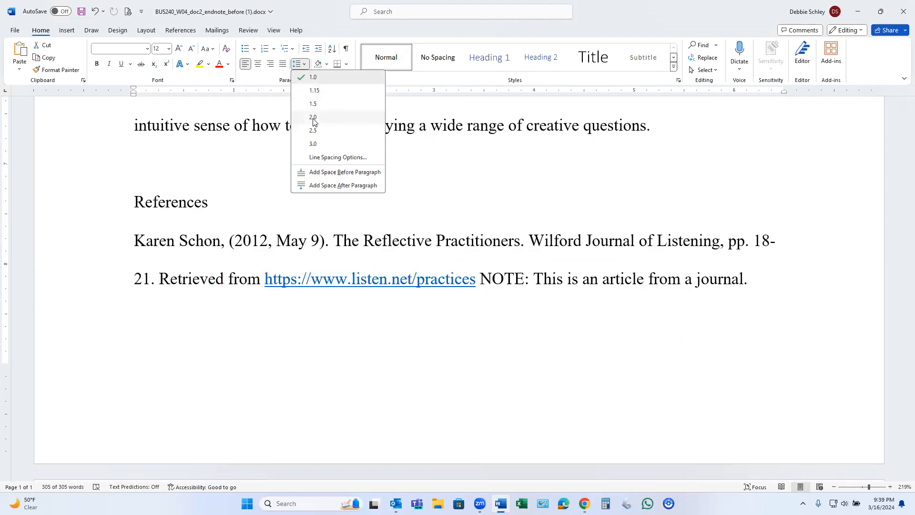
left_click(313, 117)
scroll(363, 350, "down", 5)
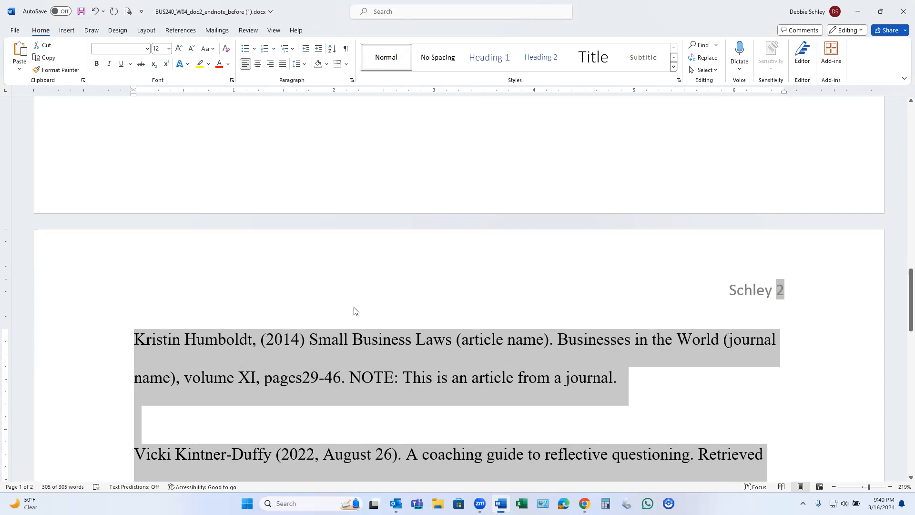
scroll(354, 308, "up", 6)
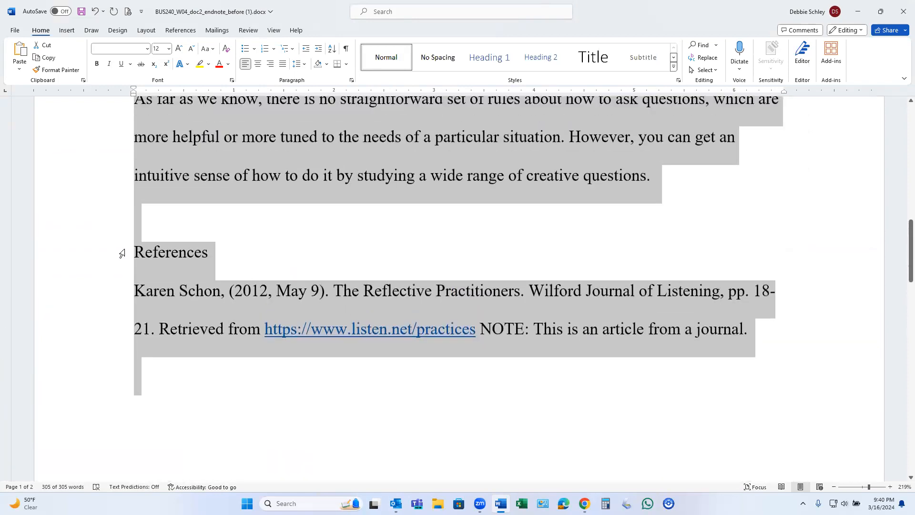
Apply a 0.5" first-line indent to the three body paragraphs between the title and the references.
left_click(204, 231)
scroll(387, 249, "up", 2)
scroll(387, 249, "up", 4)
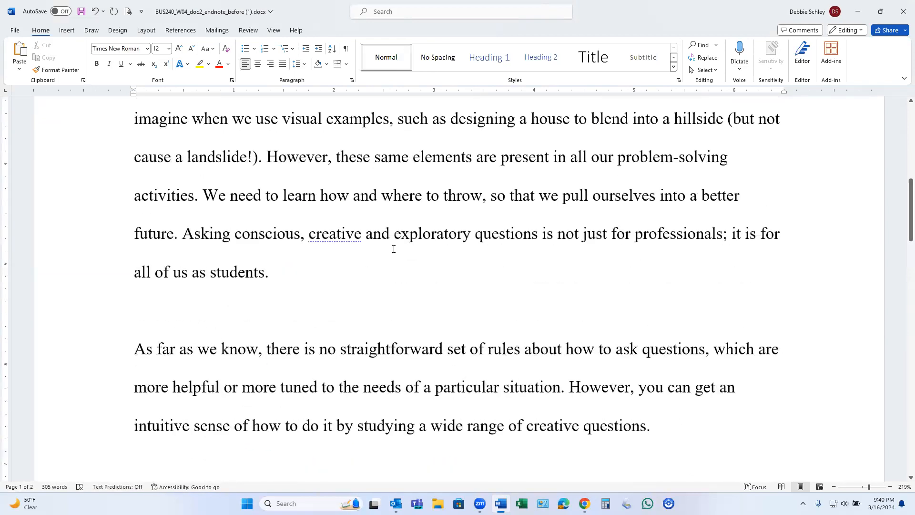
left_click_drag(661, 427, 141, 212)
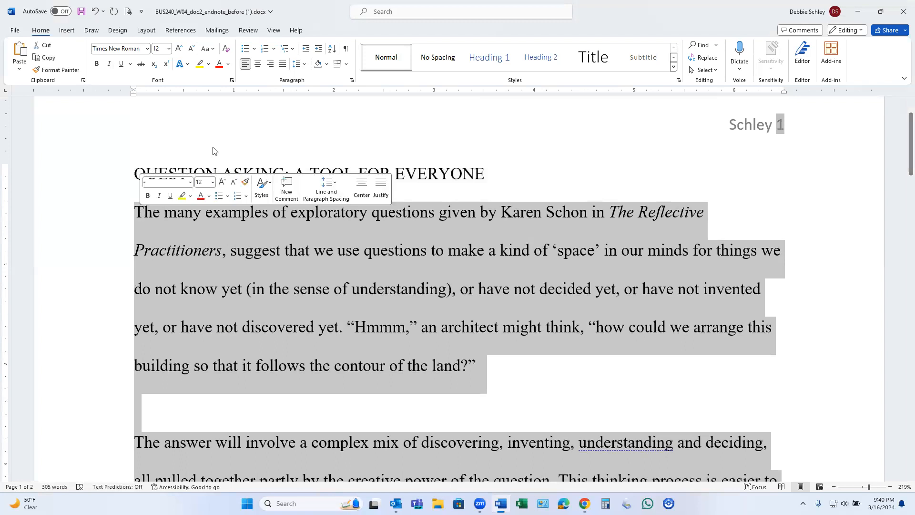
left_click(351, 80)
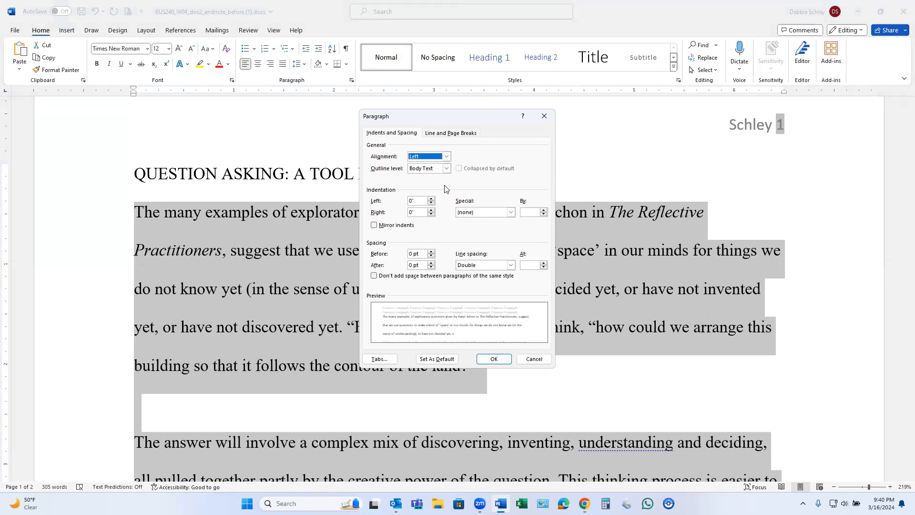
left_click(510, 212)
left_click(484, 227)
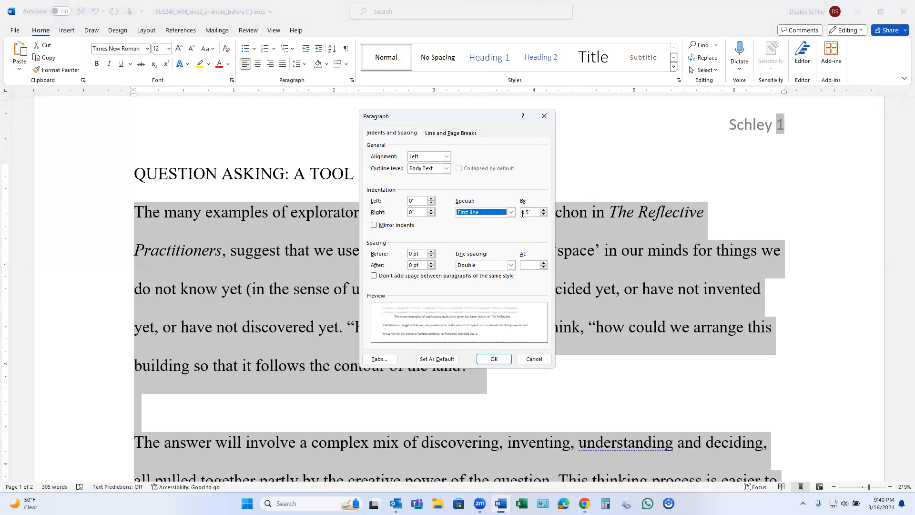
left_click(505, 360)
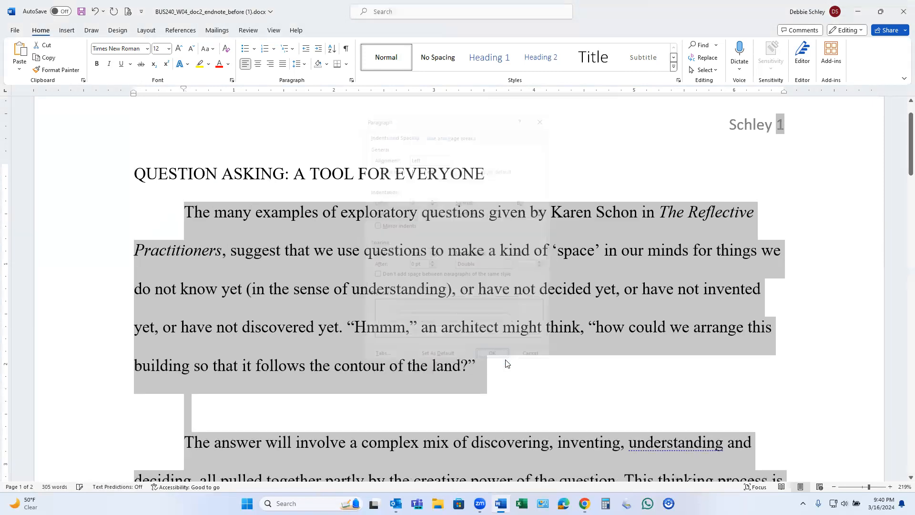
left_click(217, 401)
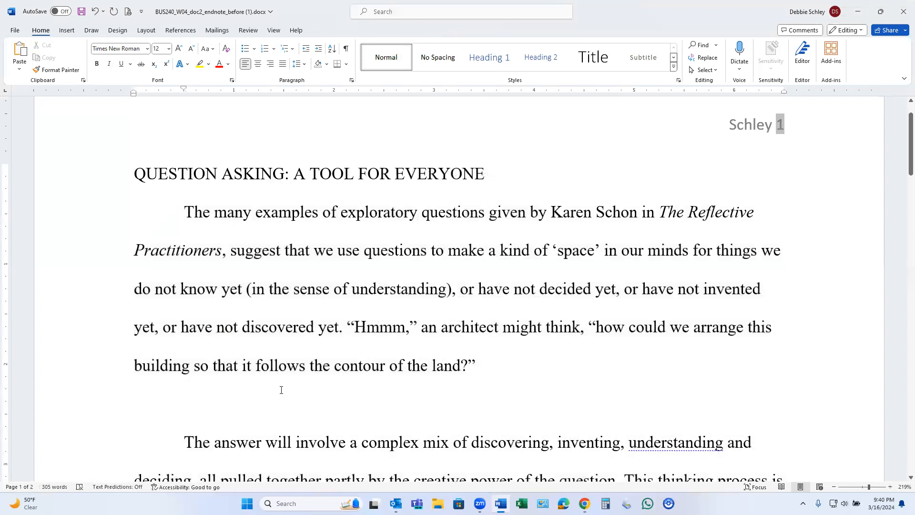
Center the title "QUESTION ASKING: A TOOL FOR EVERYONE" on the page.
left_click_drag(135, 174, 478, 168)
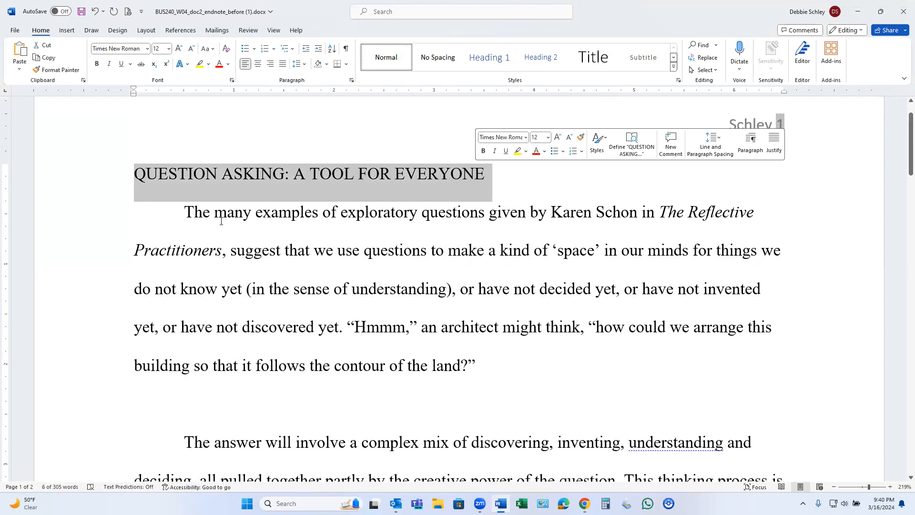
left_click(257, 64)
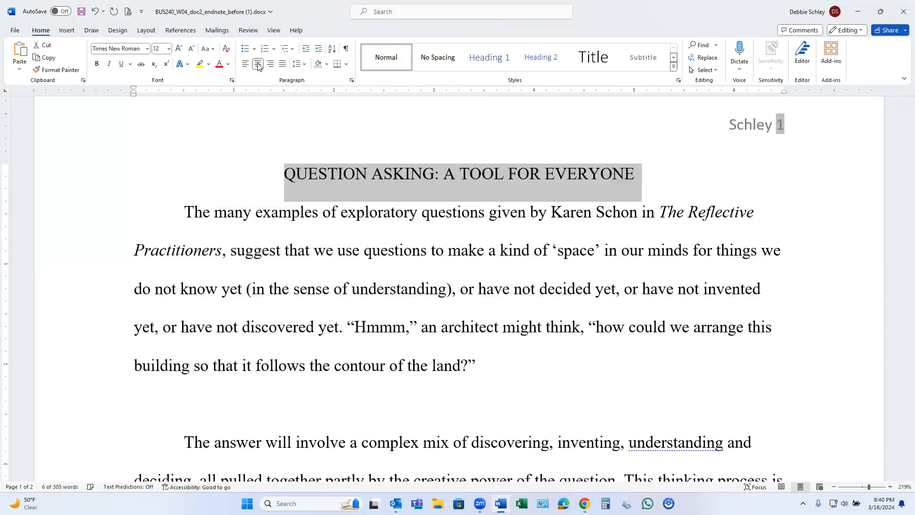
scroll(286, 239, "up", 1)
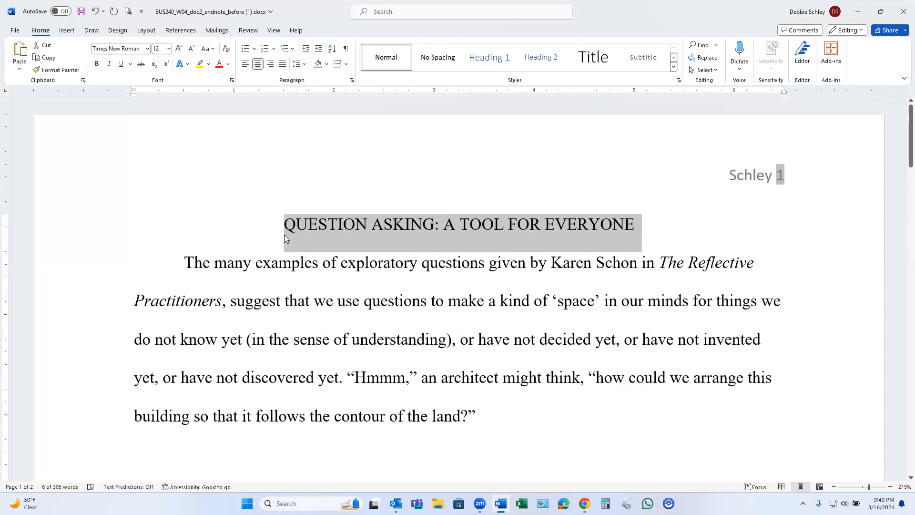
Add a left-aligned line above the title containing the author's full name.
left_click(286, 225)
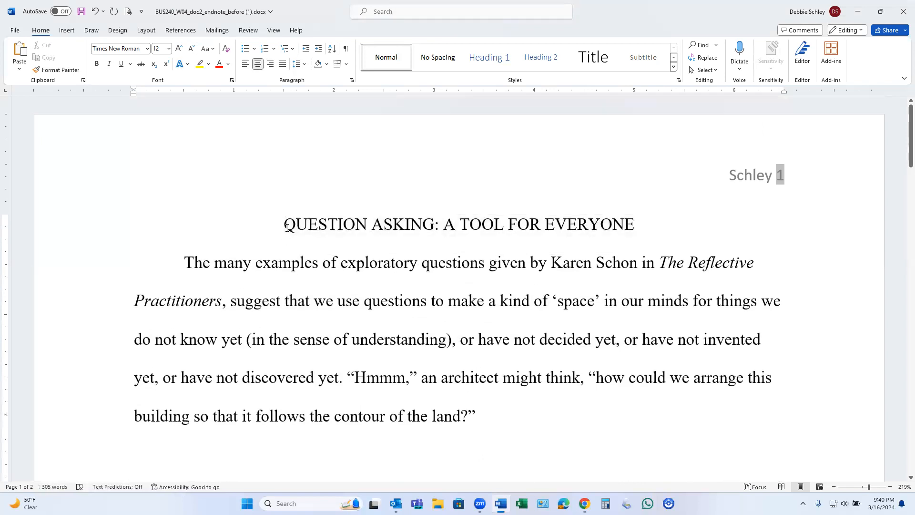
key("Return")
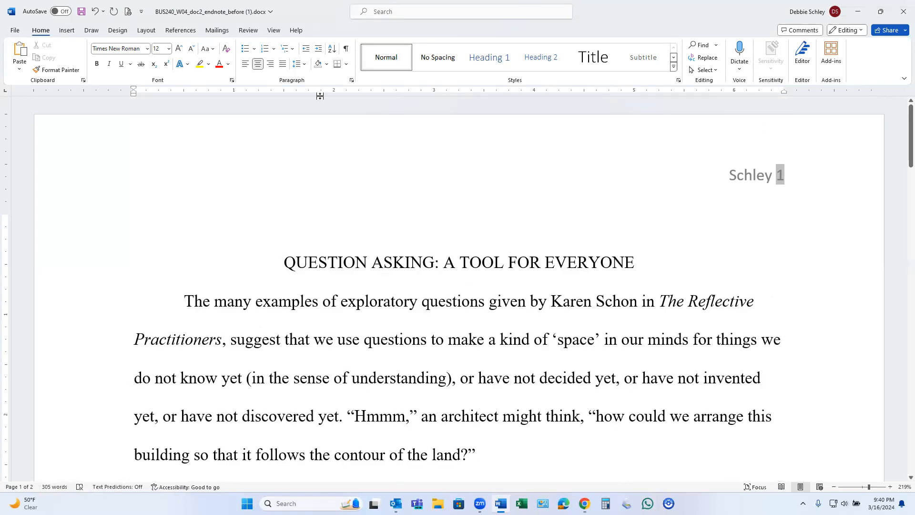
left_click(246, 63)
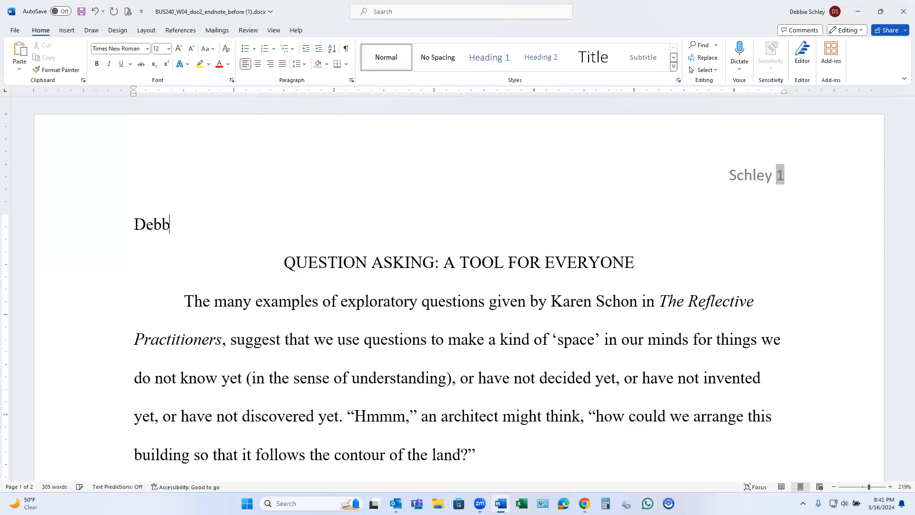
key("Return")
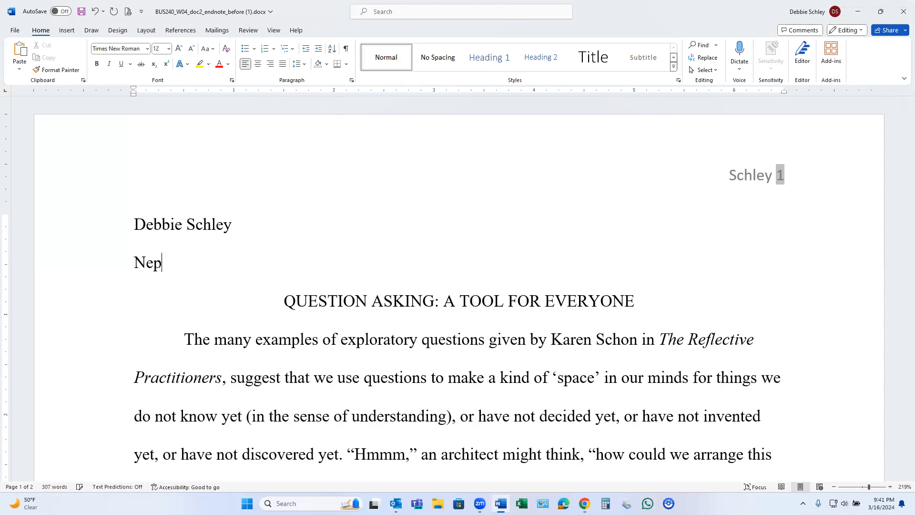
Add the instructor's full name and the course name "Word Processing" on separate lines below the author's name.
key("Return")
type("Word Pr")
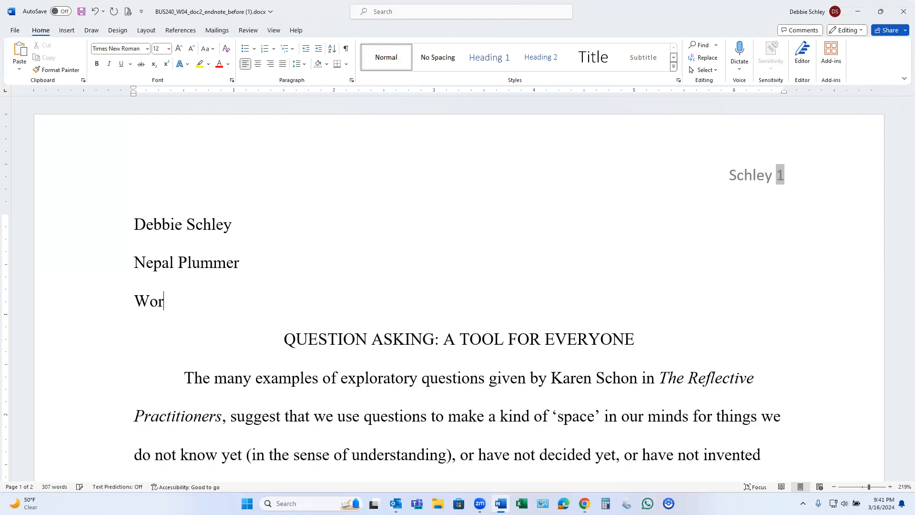
type("ocession")
key("BackSpace")
key("BackSpace")
type("ng")
key("Return")
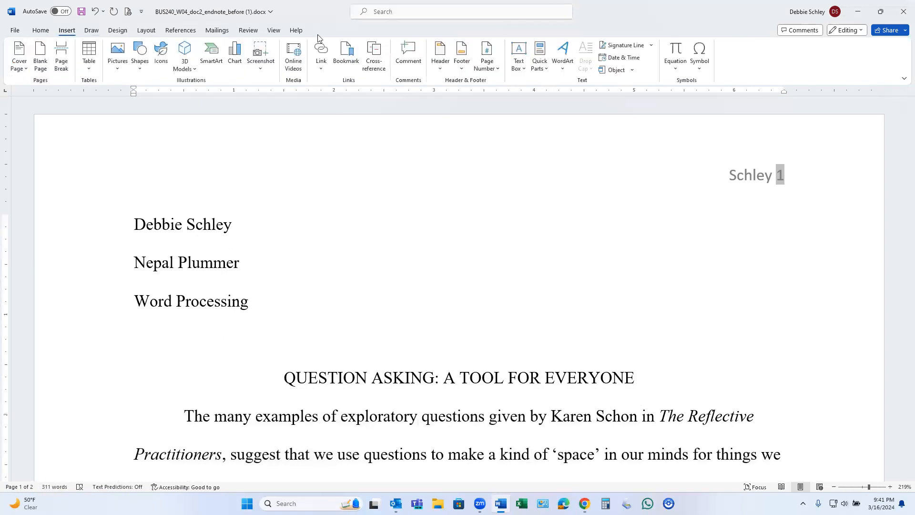
Insert the current date in the "March 16, 2024" format on the line below the course name.
left_click(640, 59)
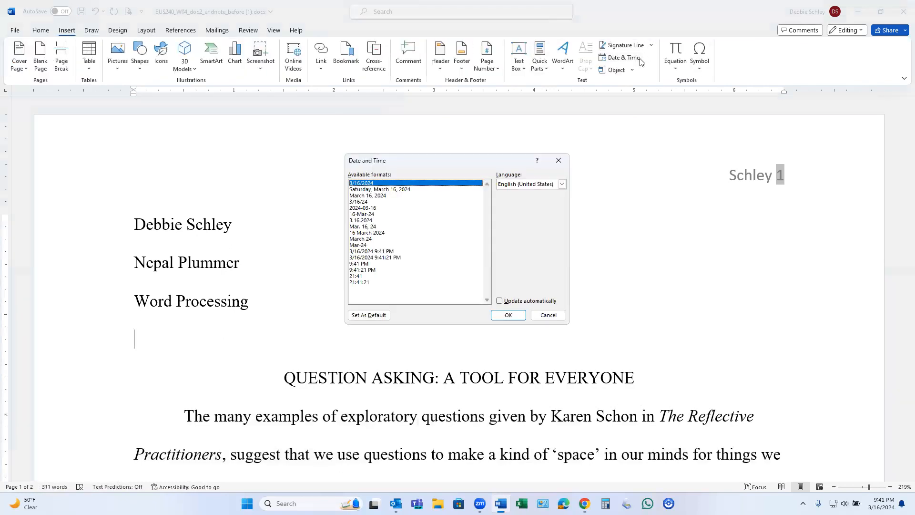
left_click(383, 197)
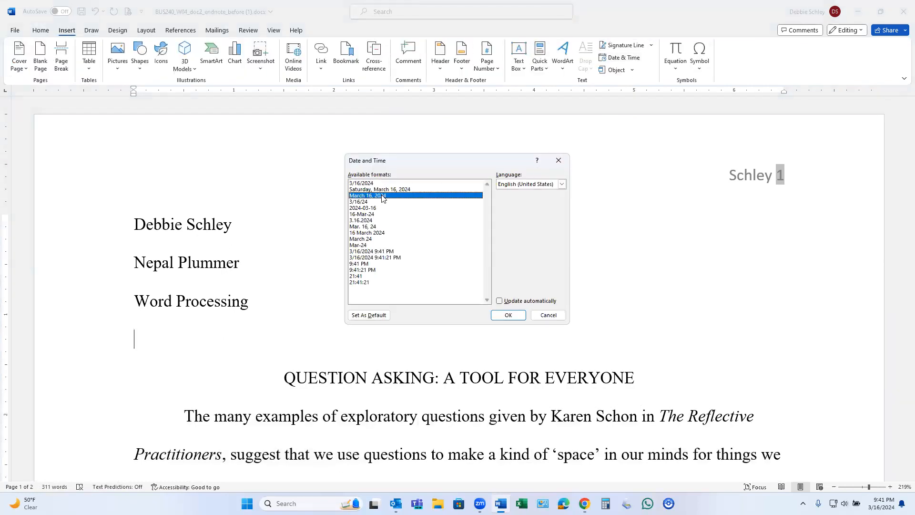
left_click(499, 301)
left_click(504, 302)
left_click(509, 316)
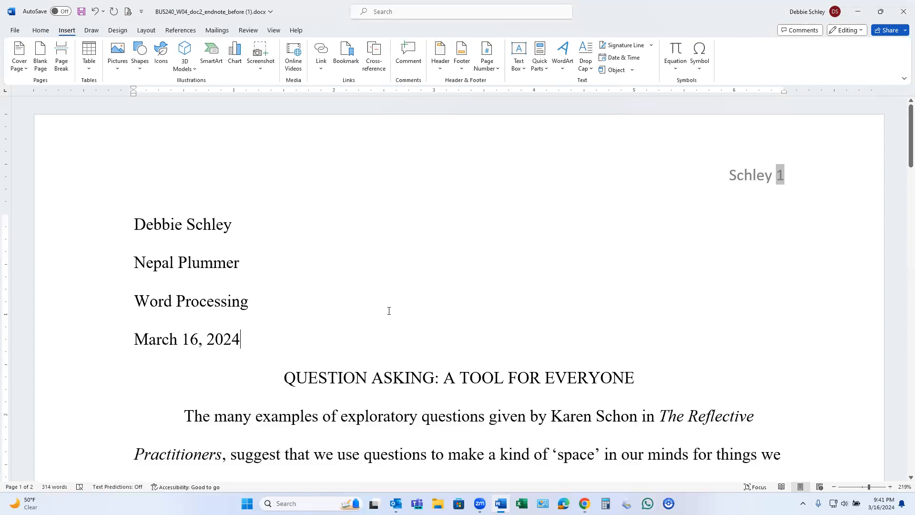
Review the paper's header, title block, body paragraphs and references page.
scroll(533, 331, "down", 3)
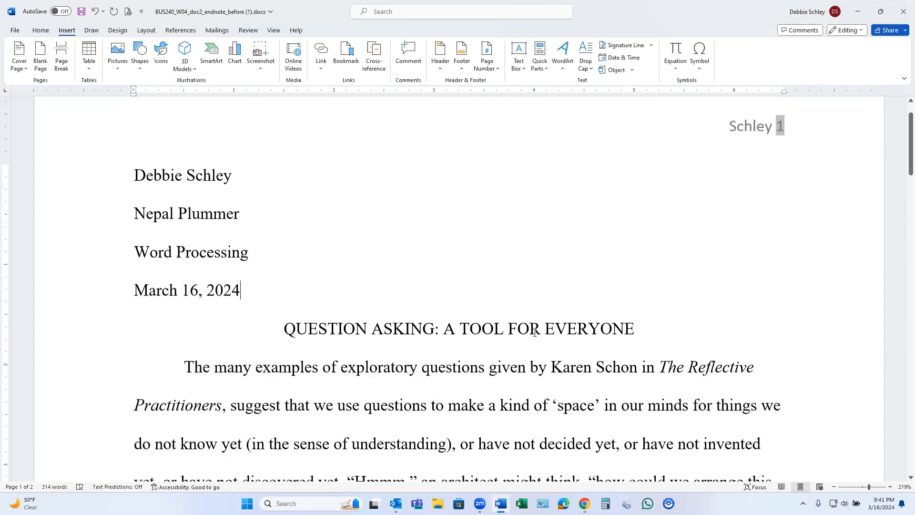
scroll(535, 333, "up", 3)
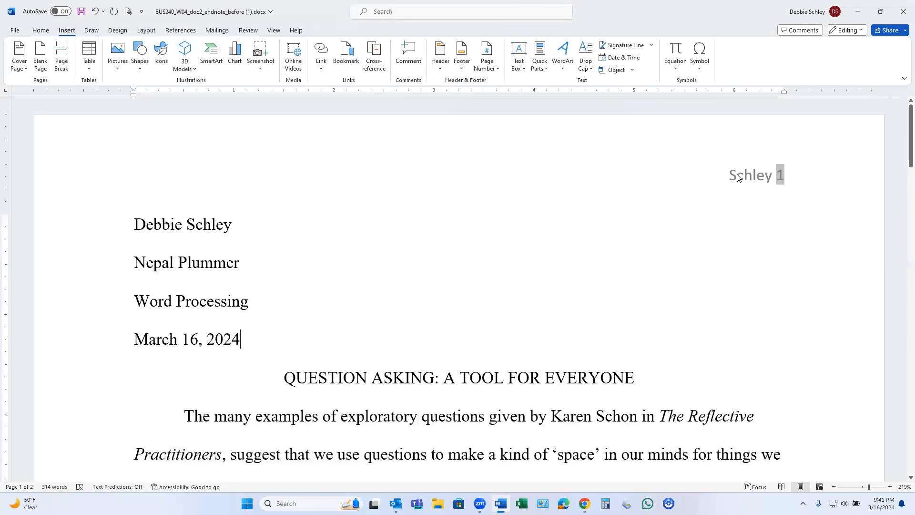
scroll(282, 270, "down", 6)
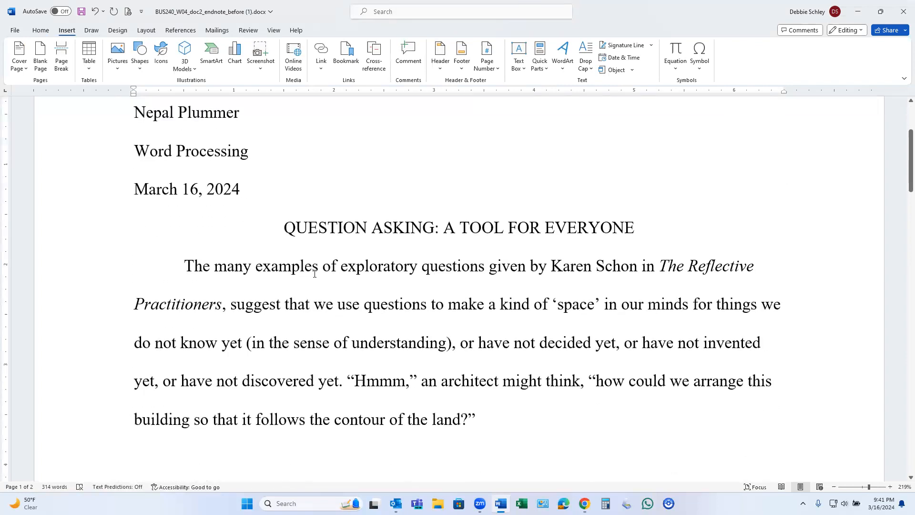
scroll(362, 185, "down", 3)
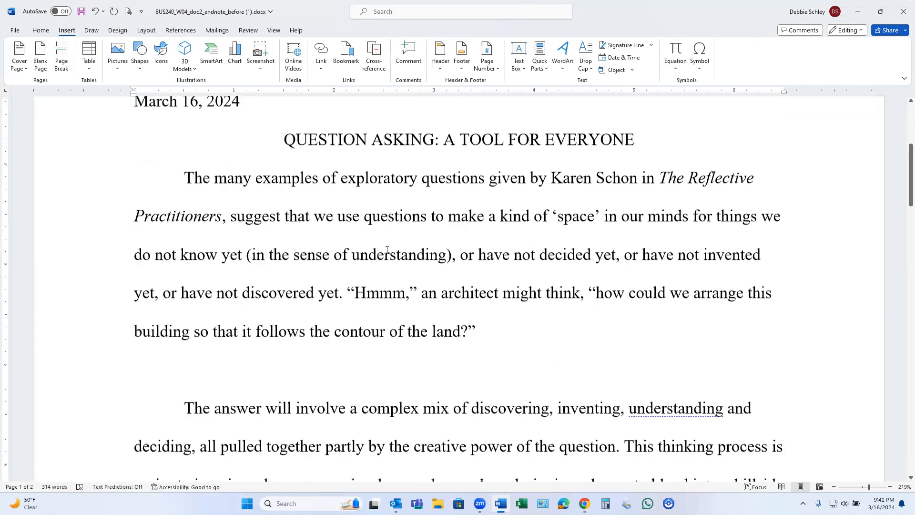
scroll(265, 245, "down", 7)
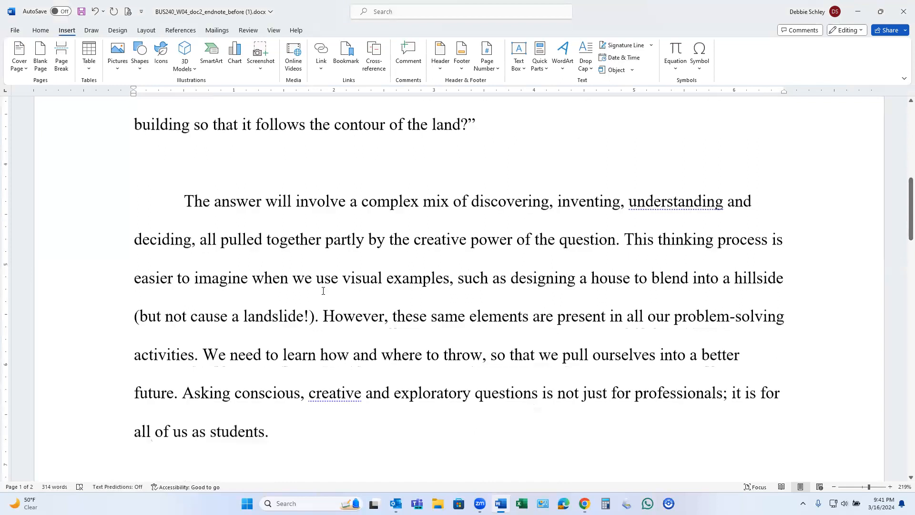
scroll(348, 311, "down", 10)
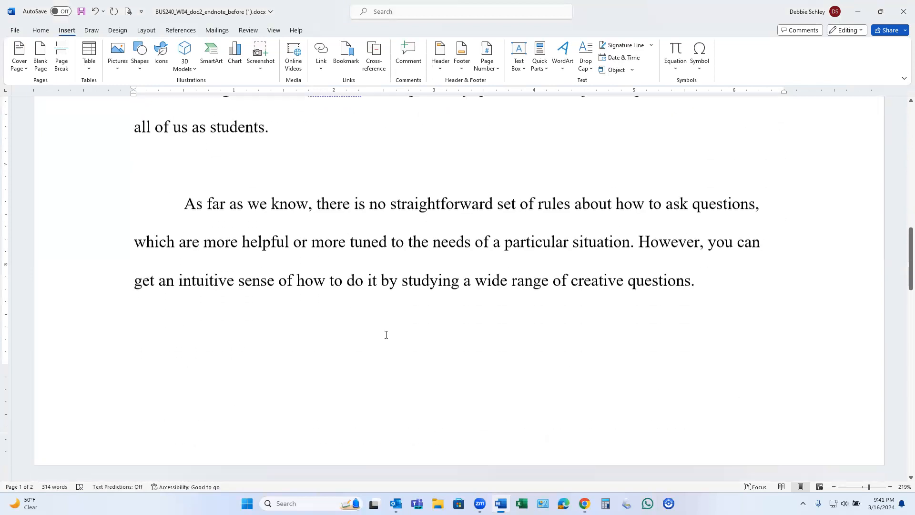
scroll(386, 338, "down", 2)
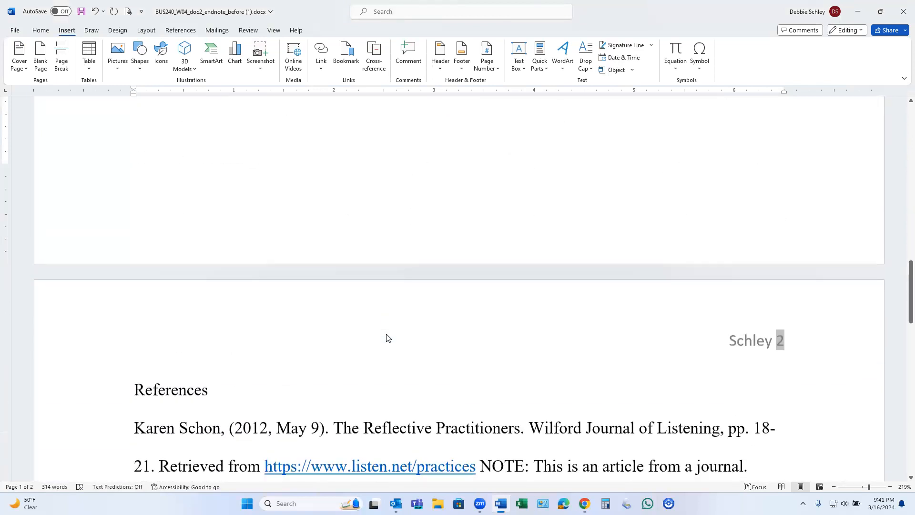
scroll(387, 338, "up", 10)
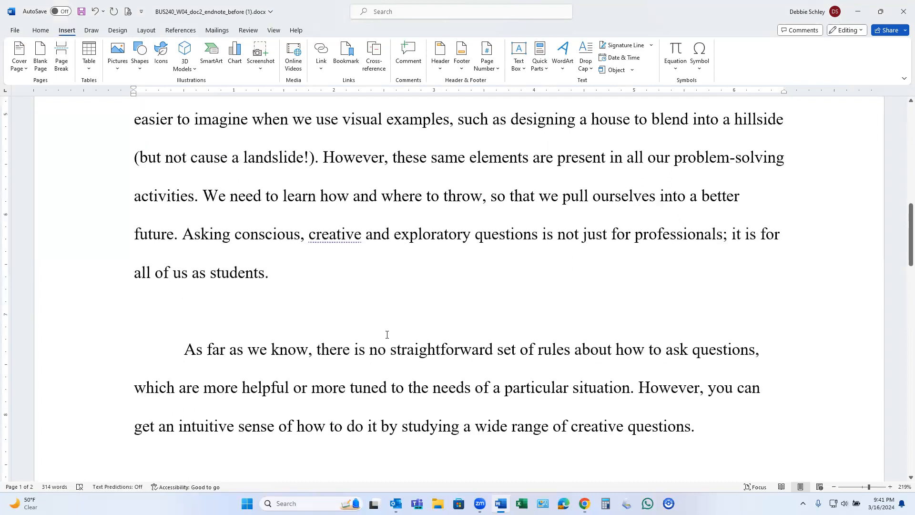
scroll(419, 331, "up", 2)
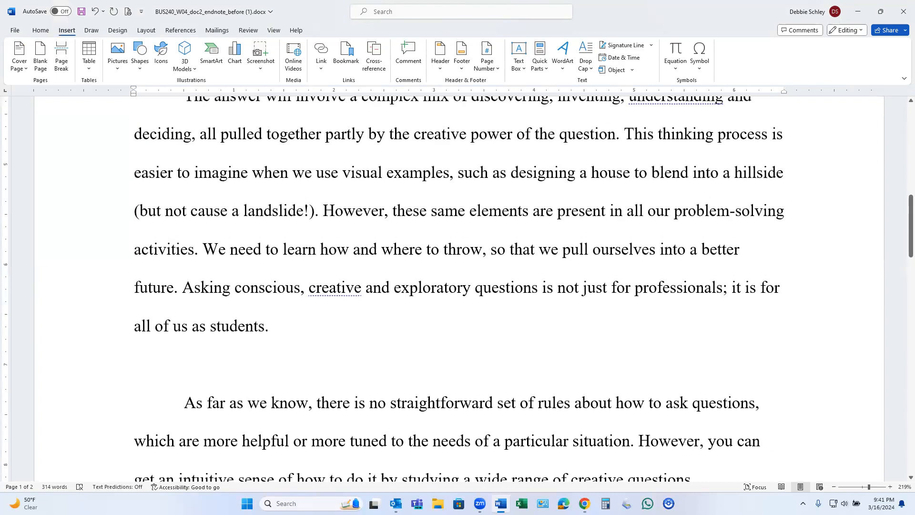
Consult the assignment instructions on the W04: Citations page in Chrome, return to Word and locate the journal reference on page 2.
mouse_move(584, 504)
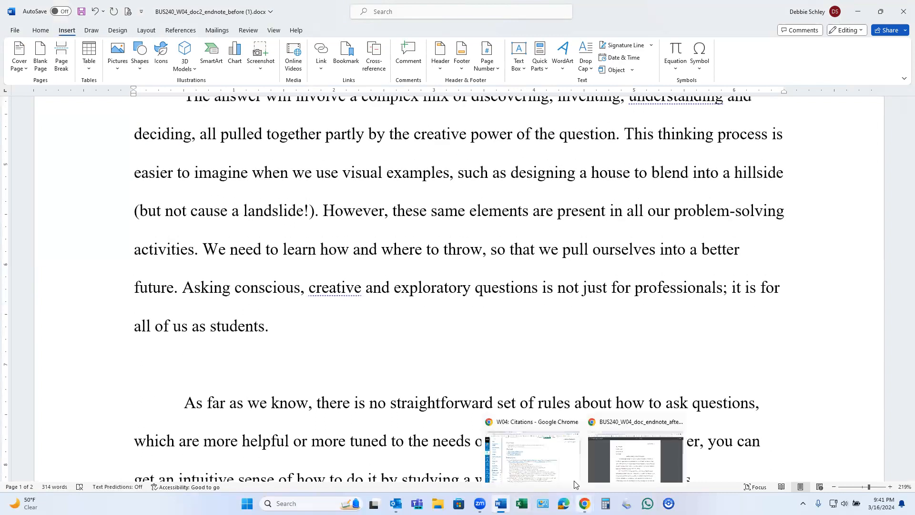
left_click(570, 462)
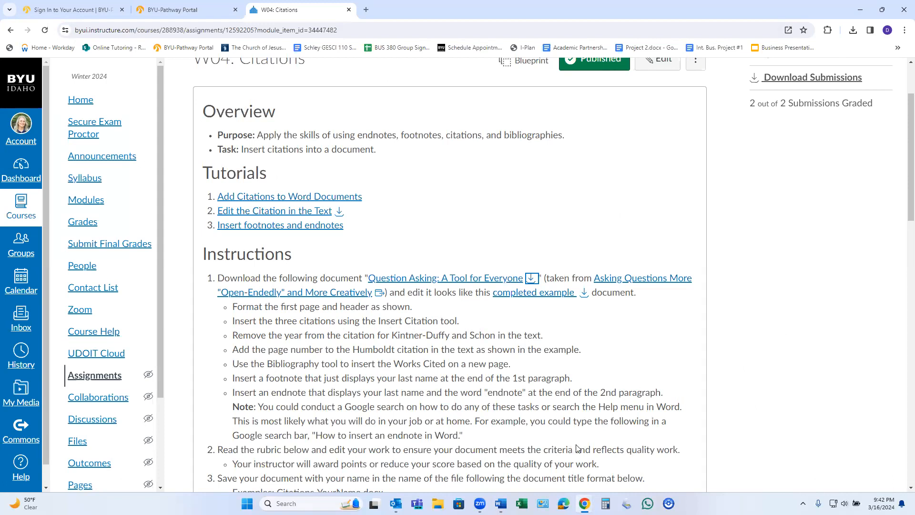
left_click(500, 503)
left_click(374, 374)
scroll(372, 376, "down", 10)
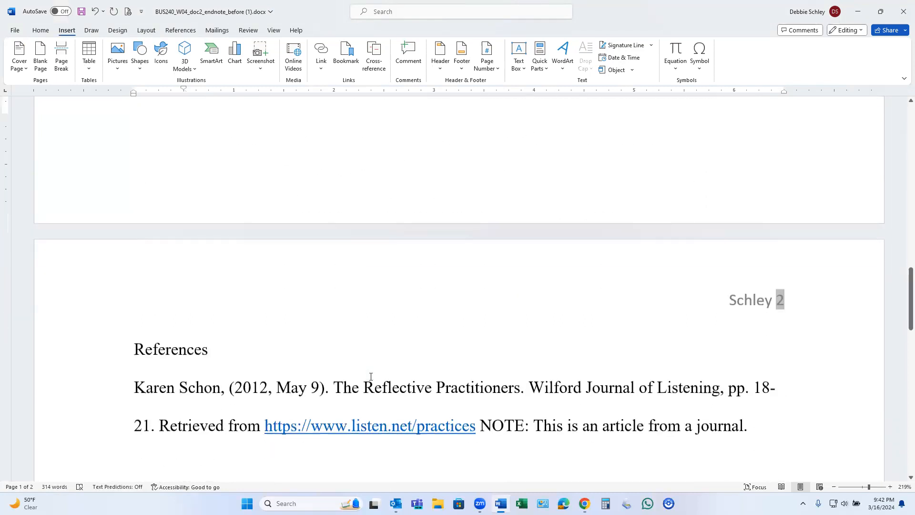
scroll(371, 377, "down", 2)
scroll(193, 349, "up", 2)
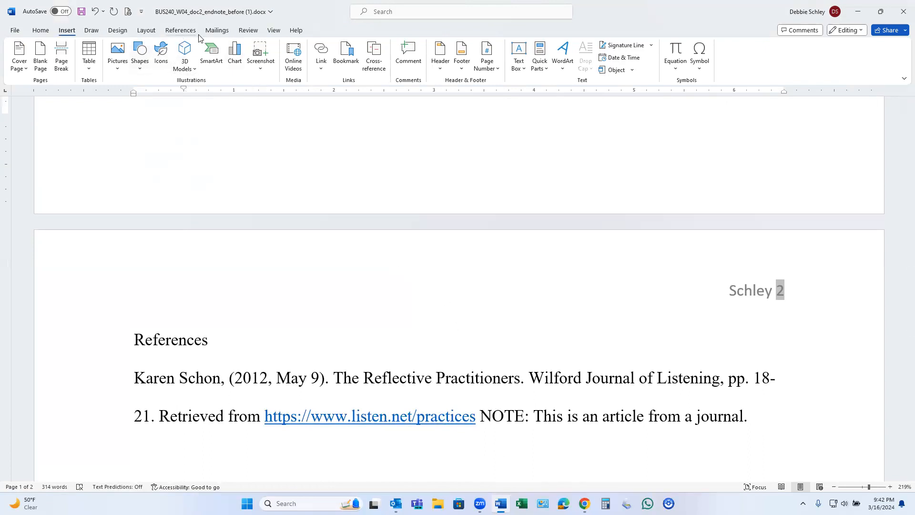
Create a new source of type Journal Article in the Source Manager, entering the author's last name and first initial from the reference.
left_click(181, 31)
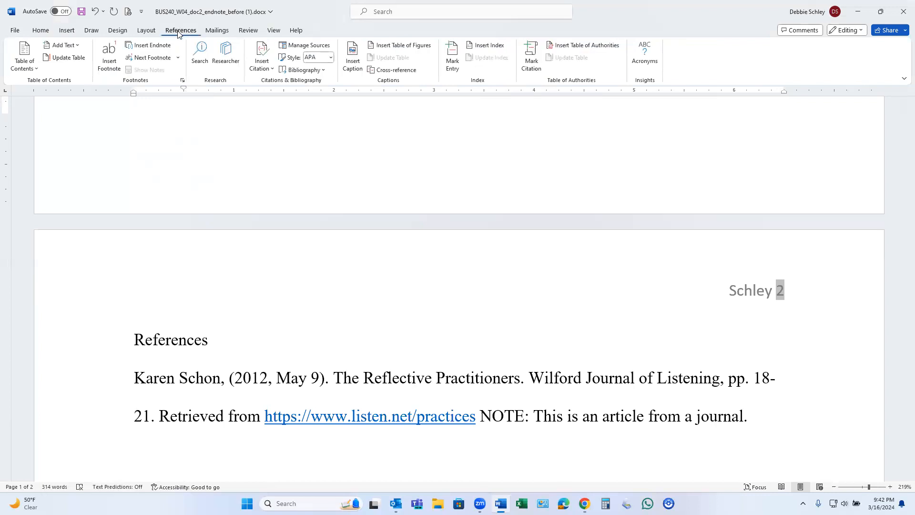
left_click(301, 47)
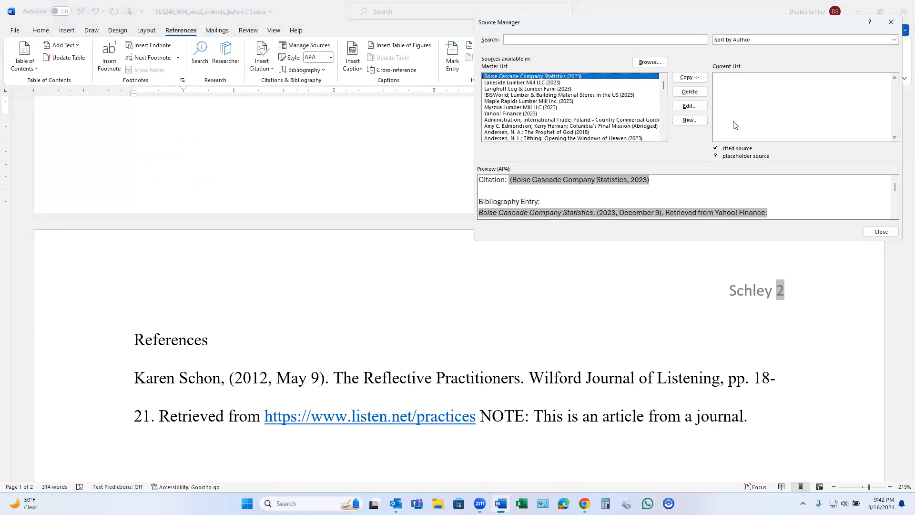
left_click(702, 122)
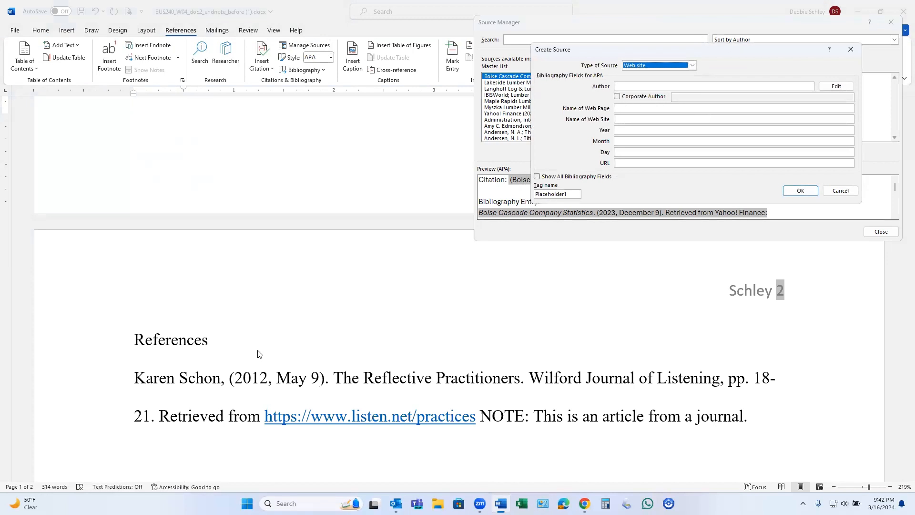
left_click(632, 86)
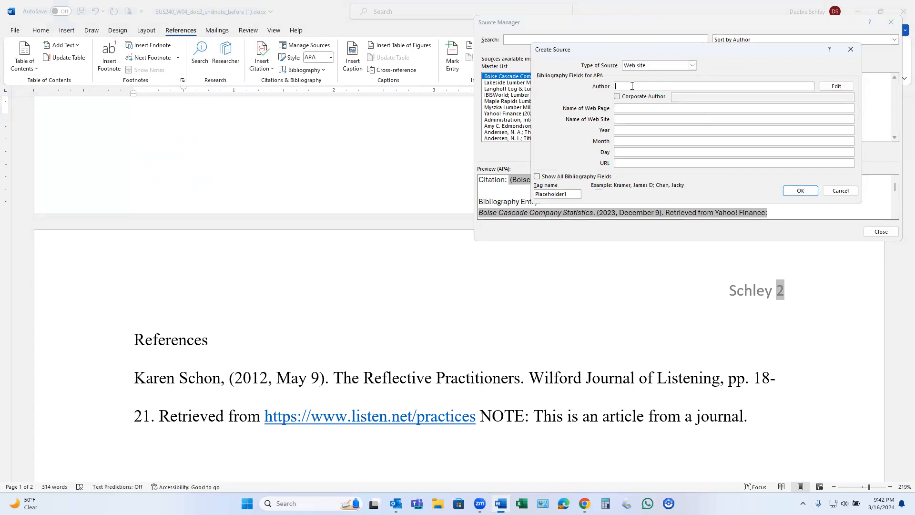
type("Schon")
left_click(691, 67)
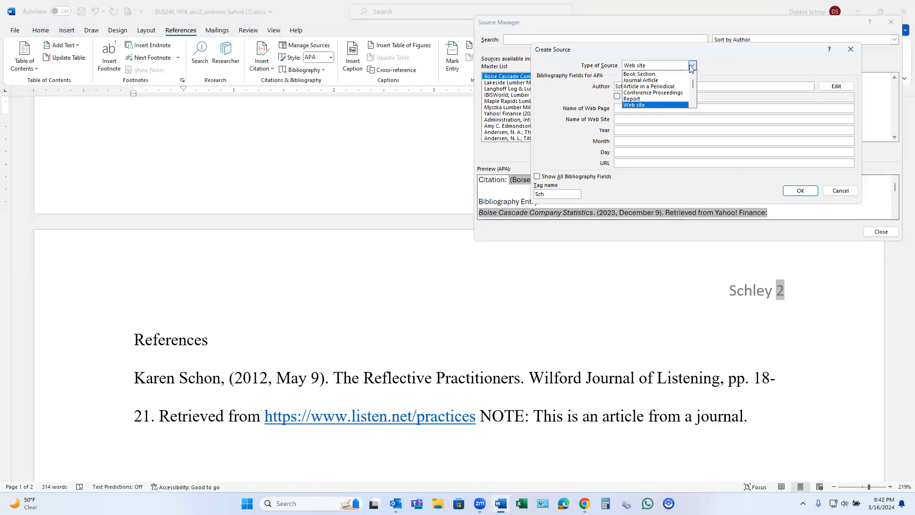
left_click(658, 85)
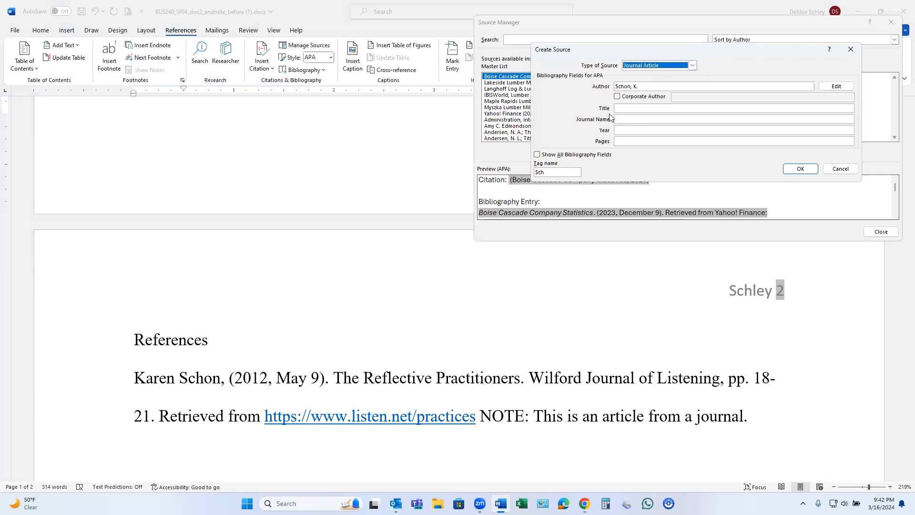
Set the source's title to "The reflective practitioners" and its journal name to "Wilford Journal of Listening".
left_click(629, 109)
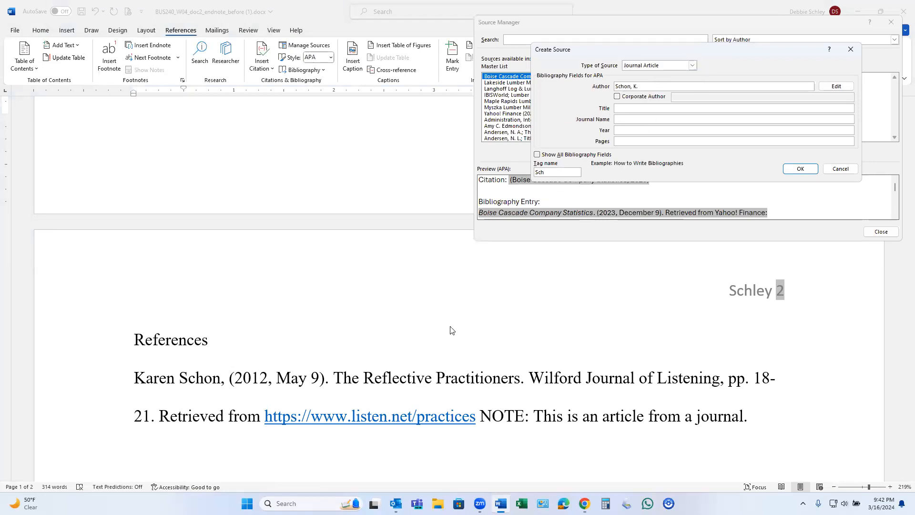
type("The re")
key("BackSpace")
key("BackSpace")
type("tioner")
left_click(618, 119)
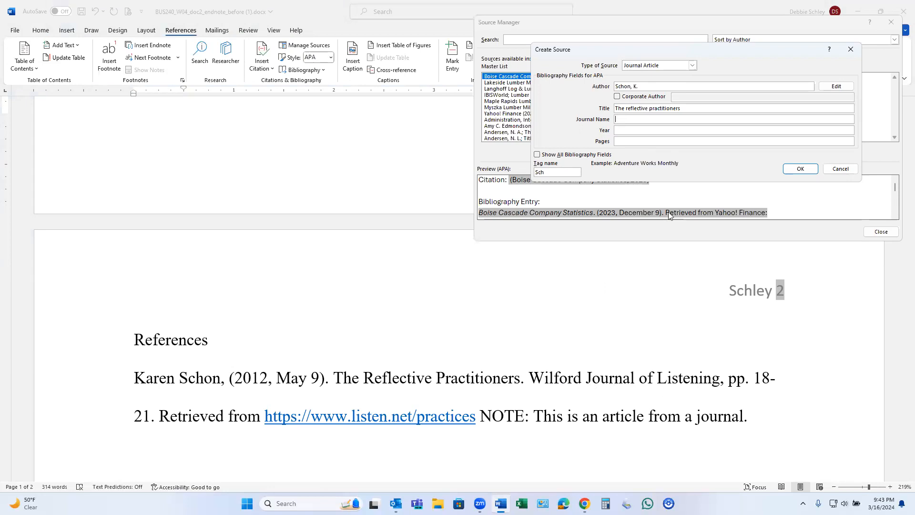
type("Wilford Journal of Listening")
Show all bibliography fields and set the source's year to 2012, month to May, day to 9 and pages to 18-21.
left_click(537, 155)
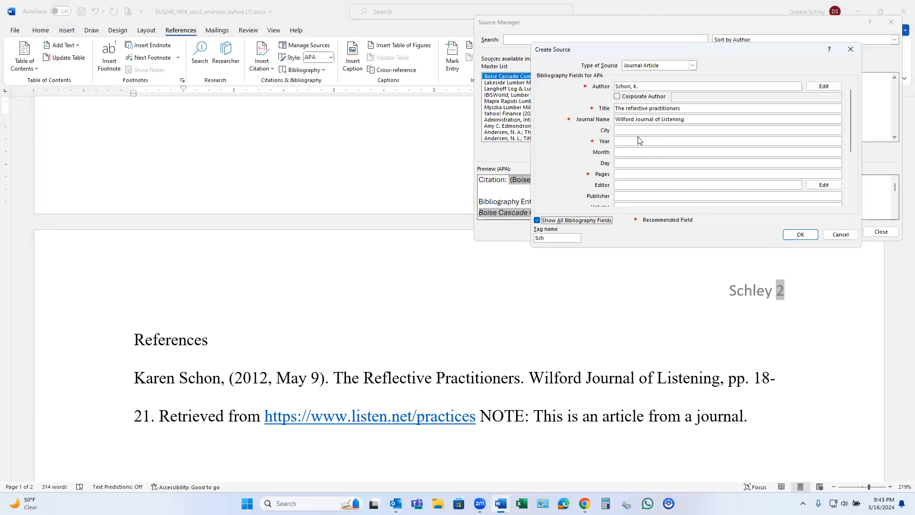
left_click(620, 141)
type("2012")
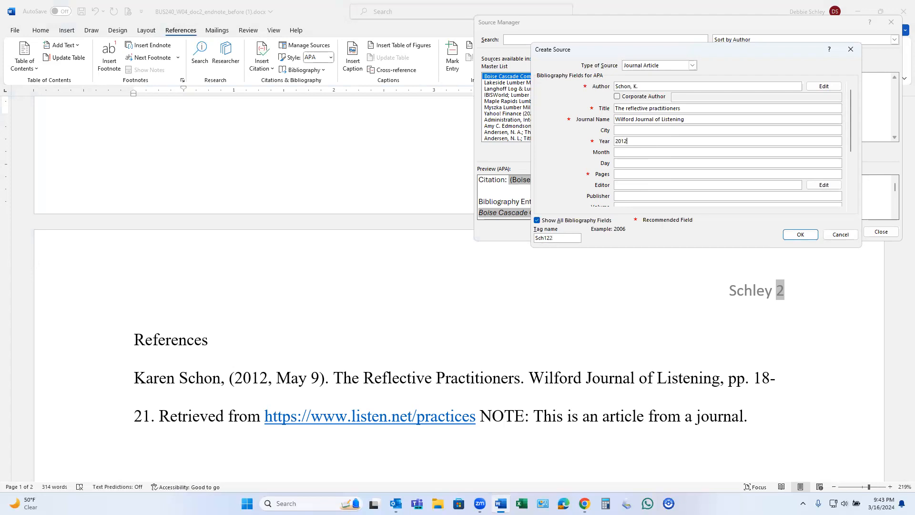
left_click(621, 151)
type("May")
left_click(622, 164)
type("9")
left_click(619, 175)
type("18-21")
left_click_drag(852, 146, 854, 204)
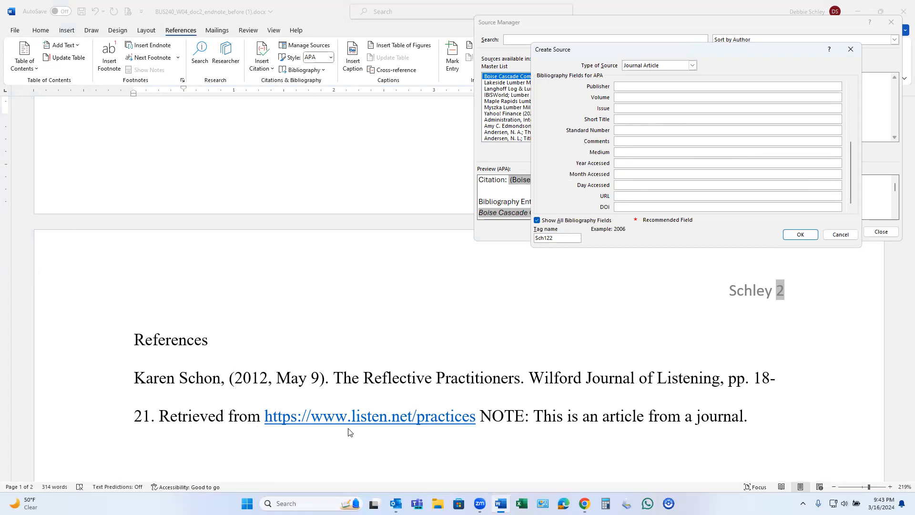
left_click(621, 196)
type("https://www.listen.net")
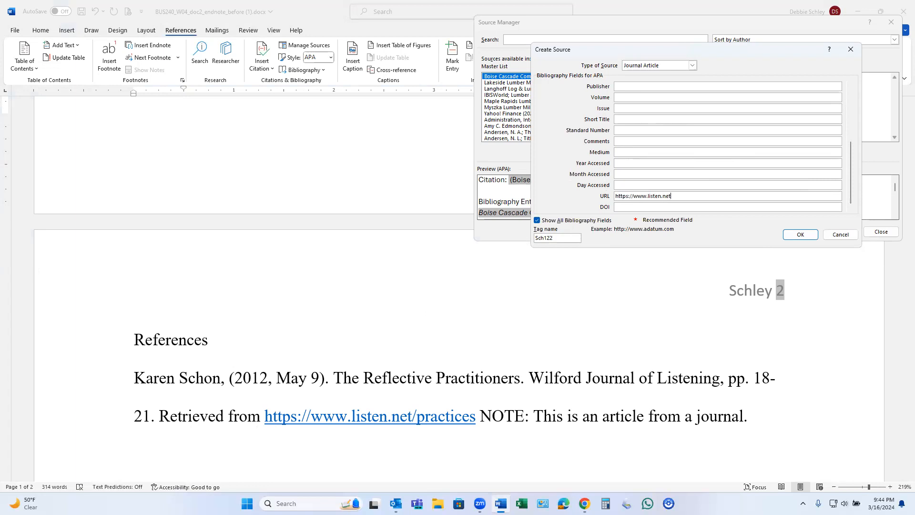
type("/practices")
left_click(811, 236)
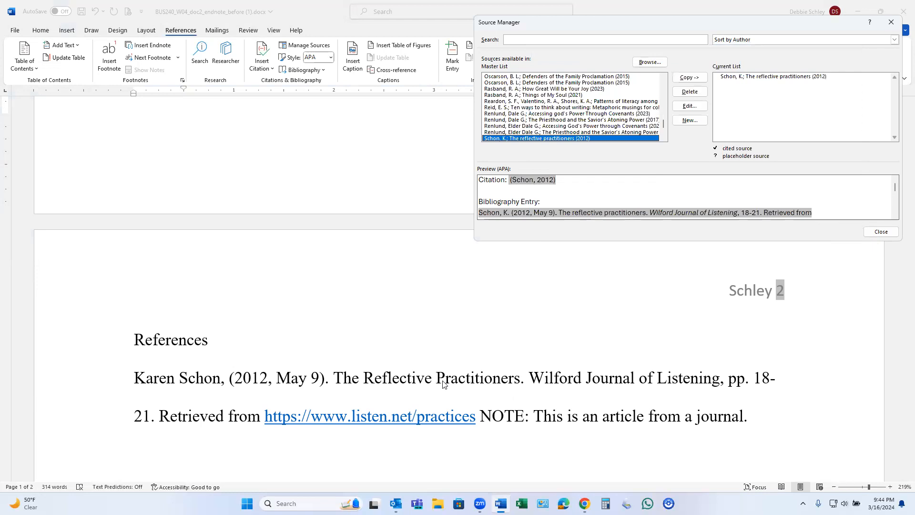
left_click(868, 232)
Create another Journal Article source for the second reference, entering the author's last name and first initial.
scroll(518, 354, "down", 3)
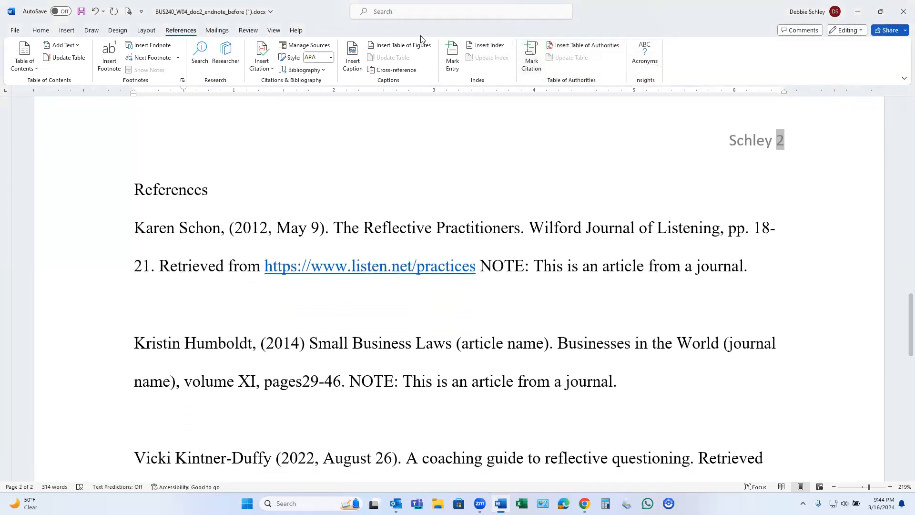
left_click(294, 48)
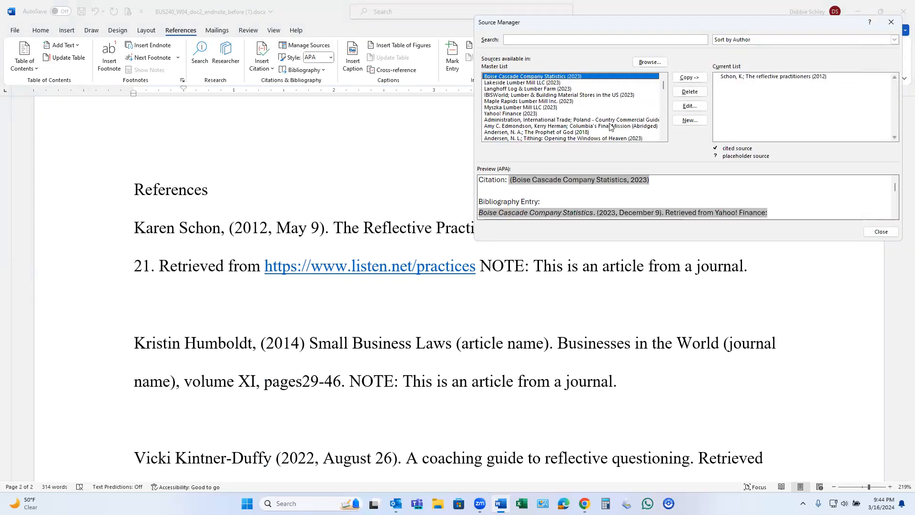
left_click(701, 122)
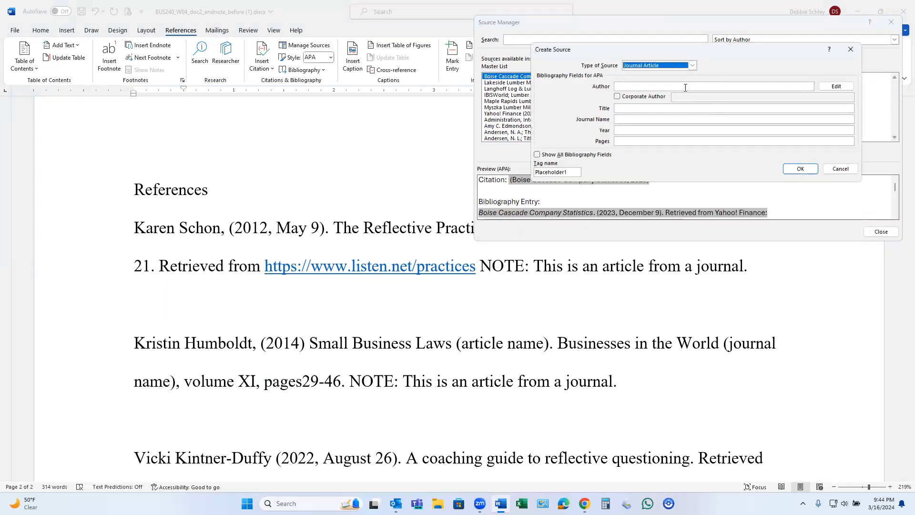
left_click(638, 88)
type("Humboldt, K.")
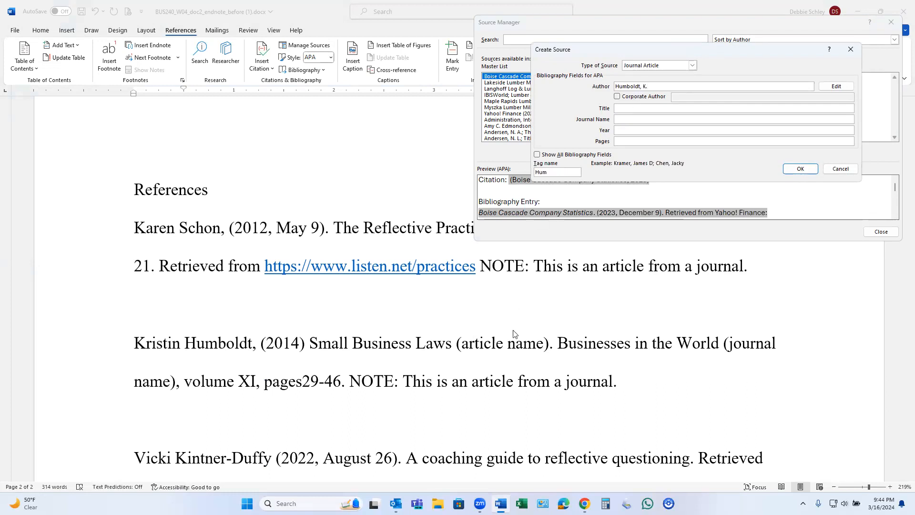
Set the source's title to "Small business laws" and its journal name to "Businesses in the World".
left_click(630, 108)
type("Small business laws")
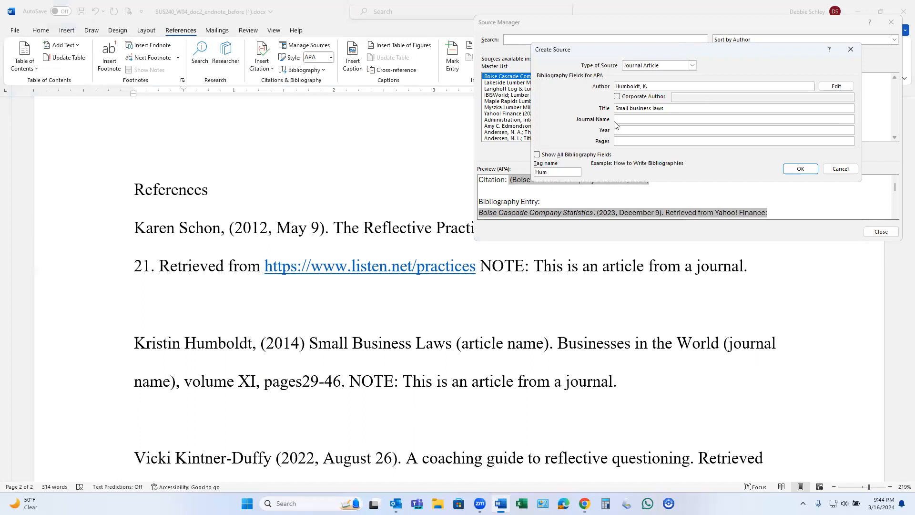
key("Tab")
type("Businesses in the World")
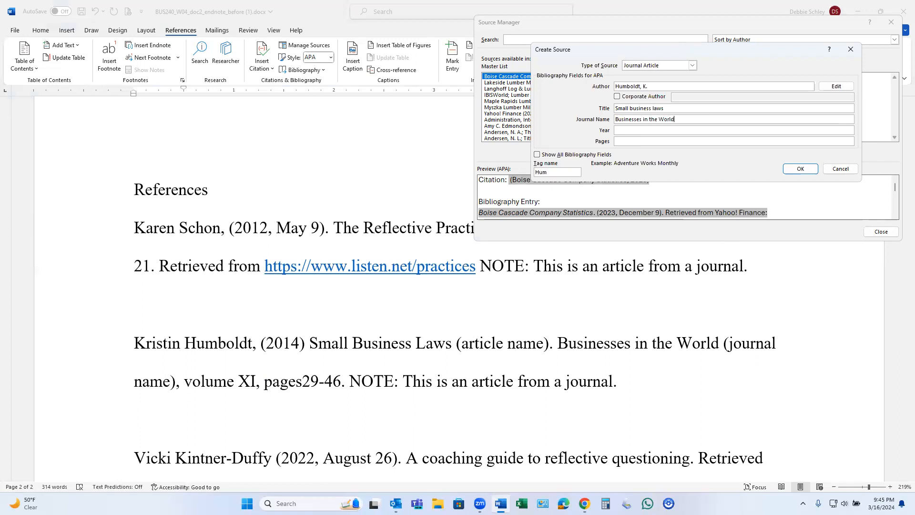
Show all bibliography fields and set the source's year to 2014 and pages to 29-46.
left_click(537, 155)
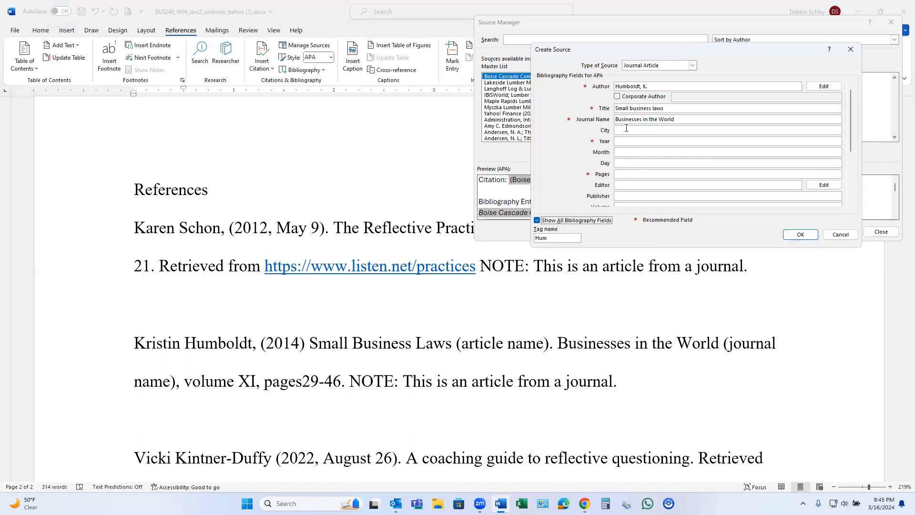
left_click(636, 142)
type("2014")
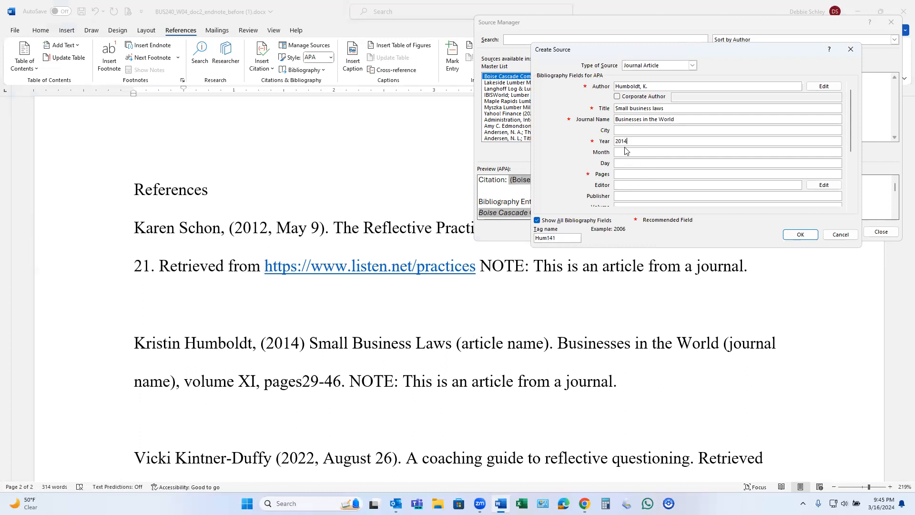
left_click(618, 174)
type("29-46")
Set the source's volume to XI, save the source and close the Source Manager.
left_click_drag(852, 181, 853, 207)
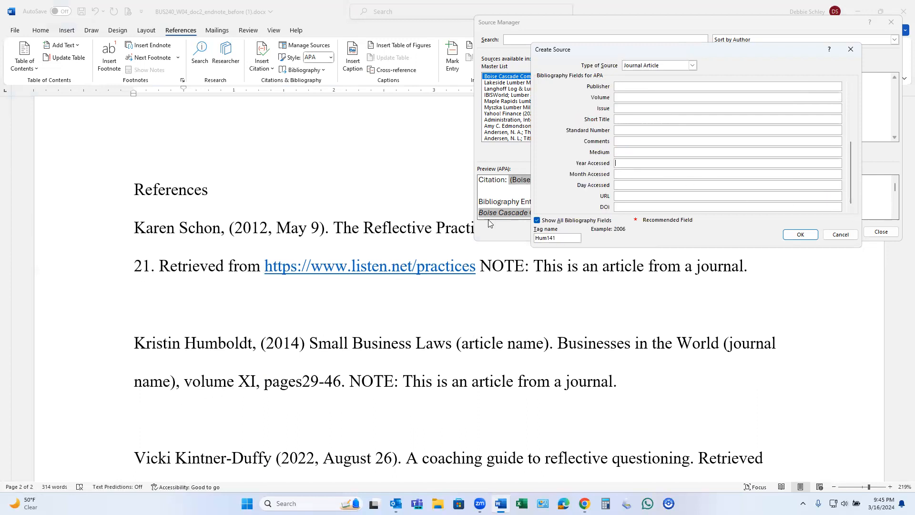
left_click(619, 98)
type("XI")
left_click(803, 235)
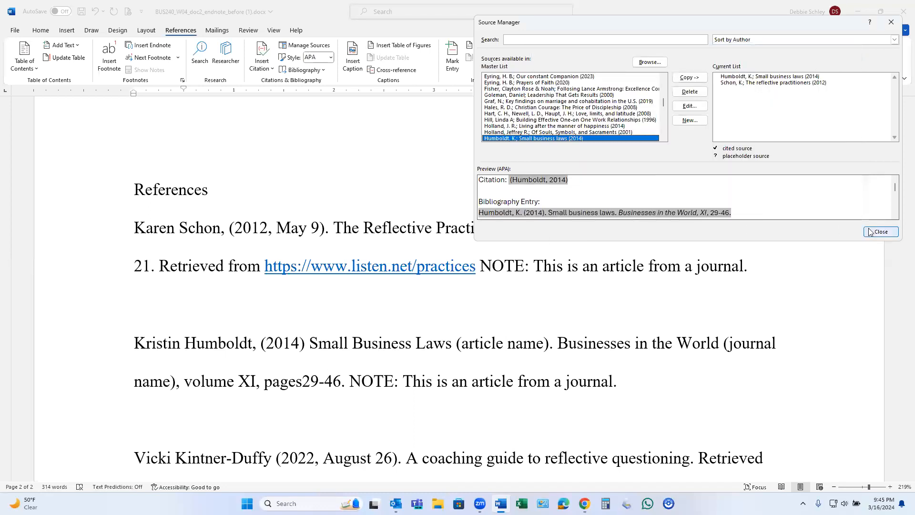
left_click(880, 232)
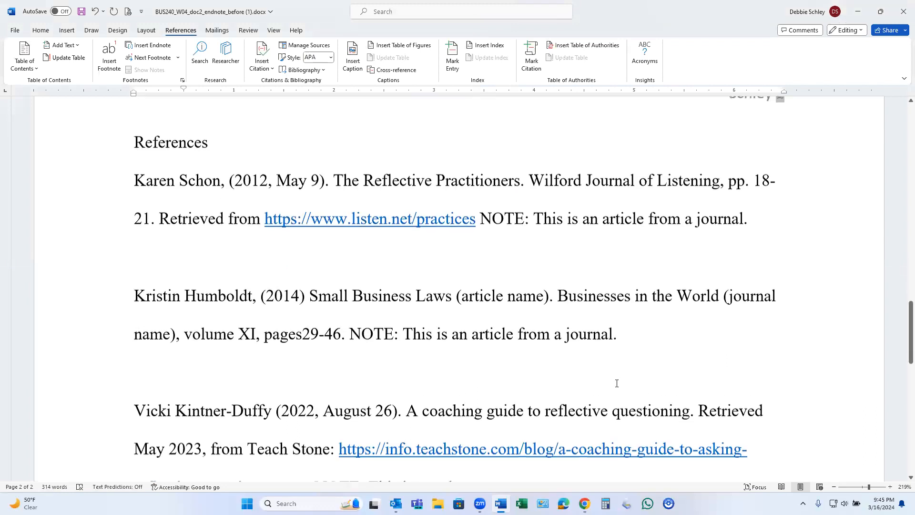
Create a new source for the third reference, the webpage, entering the author's last name and first initial.
scroll(617, 383, "down", 1)
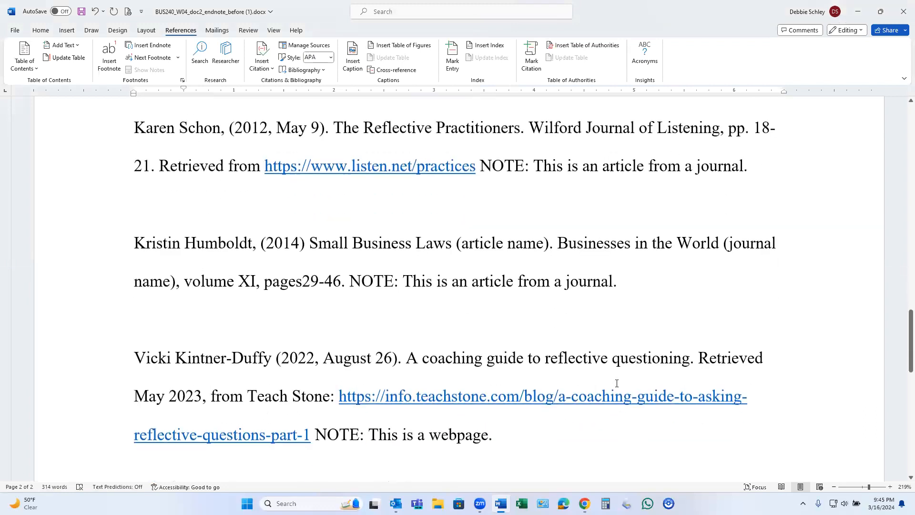
left_click(302, 48)
left_click(691, 120)
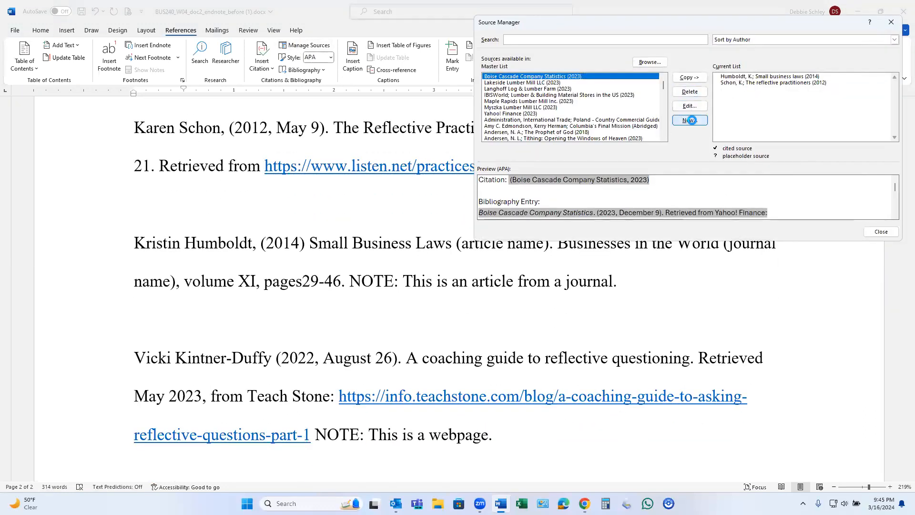
left_click(634, 88)
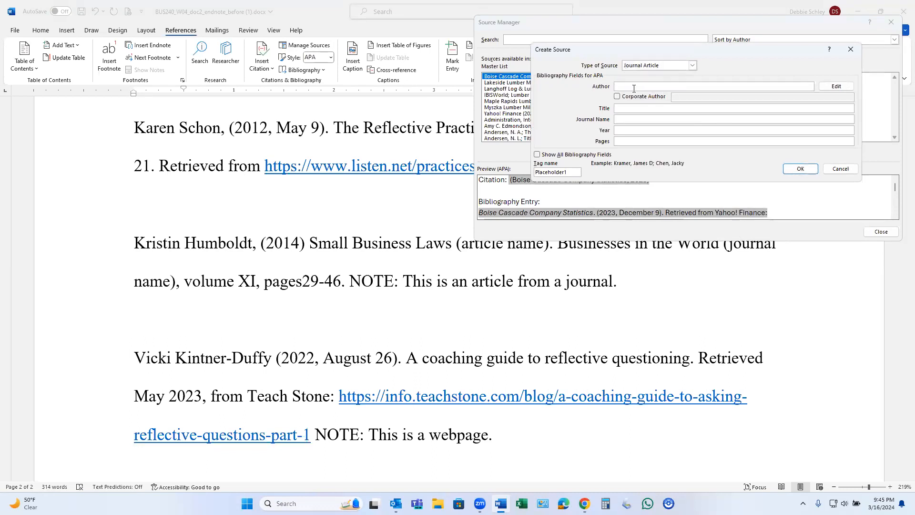
type("Kintner-Duffy, V.")
Change the new source's type to Document From Web site.
left_click(626, 109)
left_click(692, 66)
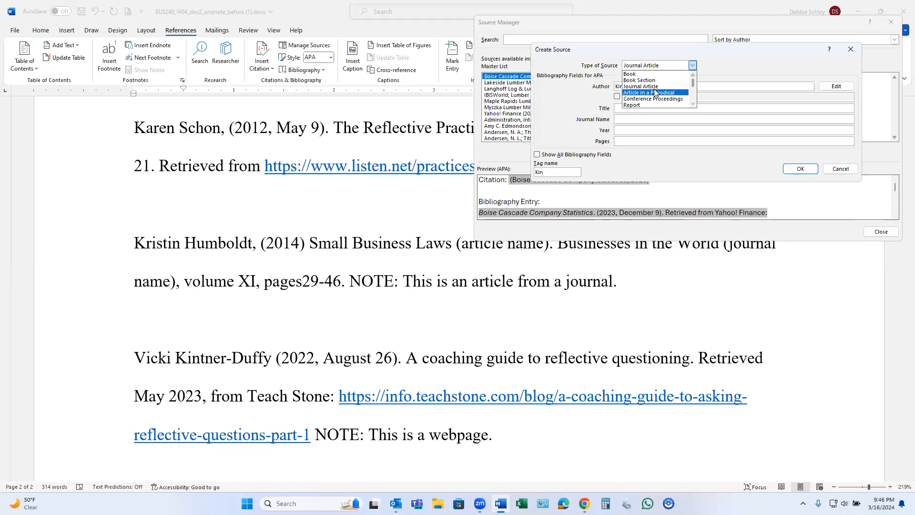
scroll(655, 94, "down", 2)
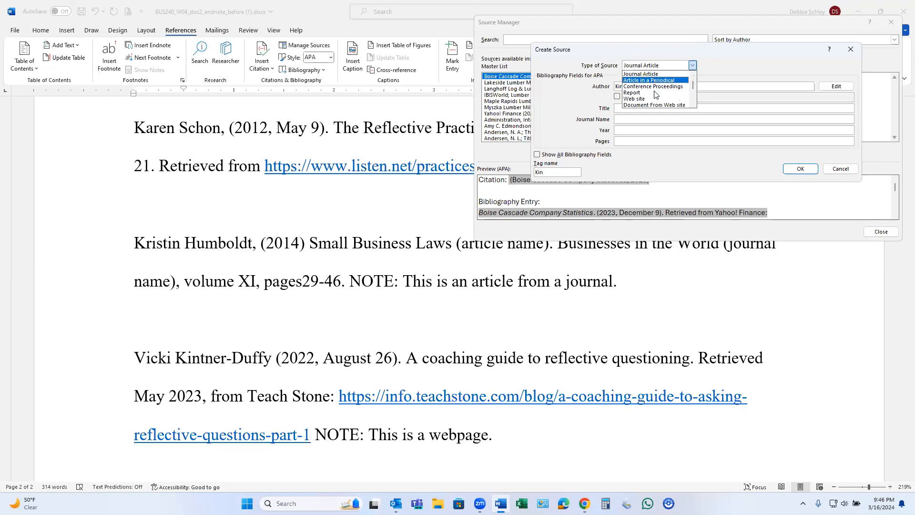
left_click(629, 99)
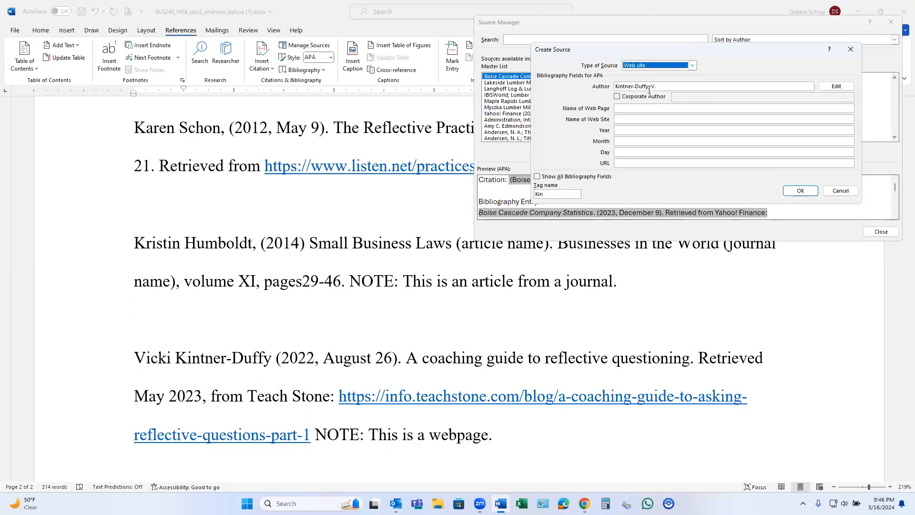
left_click(692, 66)
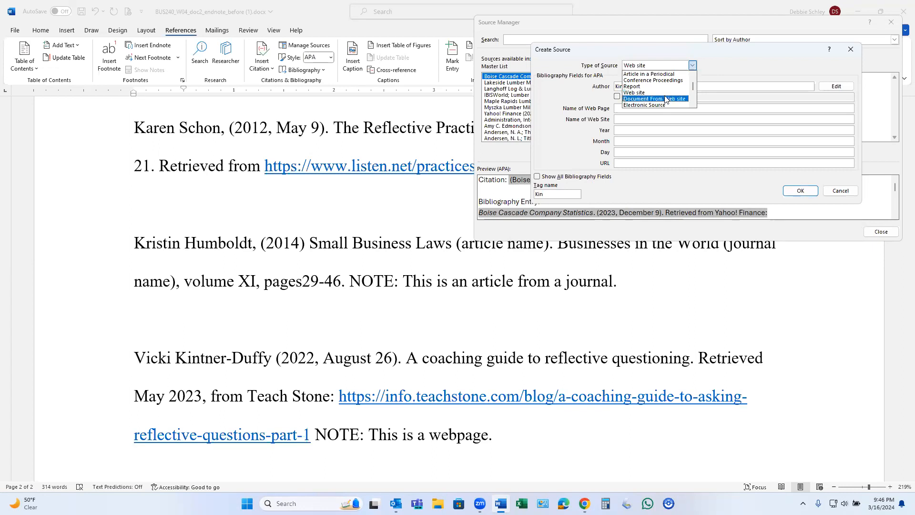
left_click(666, 99)
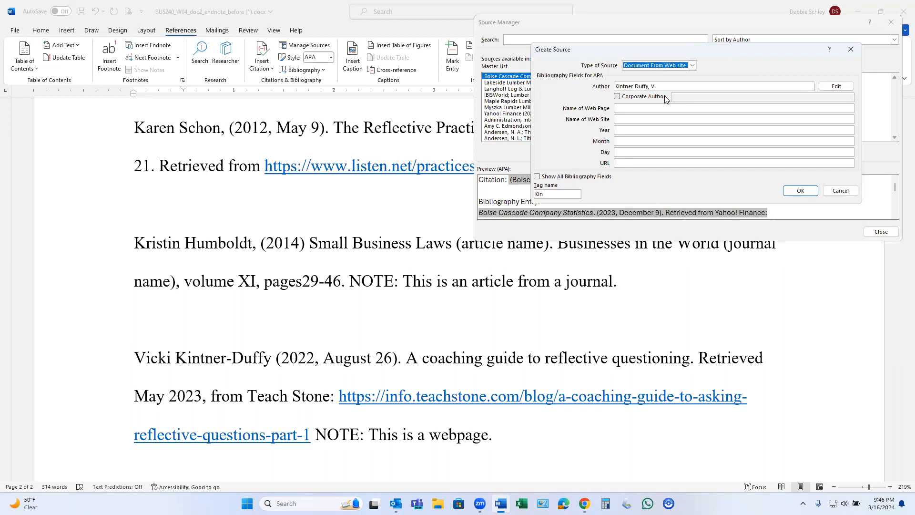
Name the source's web page "A coaching guide to reflective questioning" and its web site "Teach Stone".
left_click(621, 109)
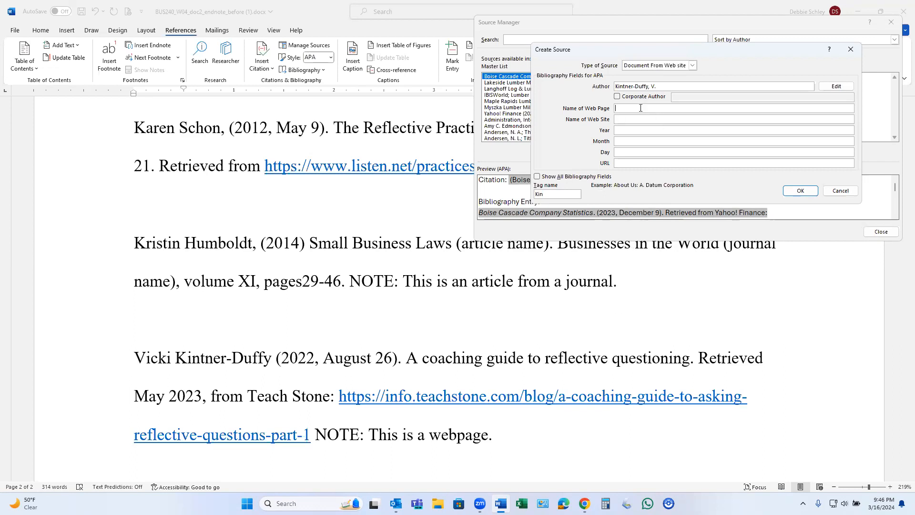
type("A coaching guide to reflective questionining")
key("BackSpace")
key("BackSpace")
type("ing")
left_click(624, 121)
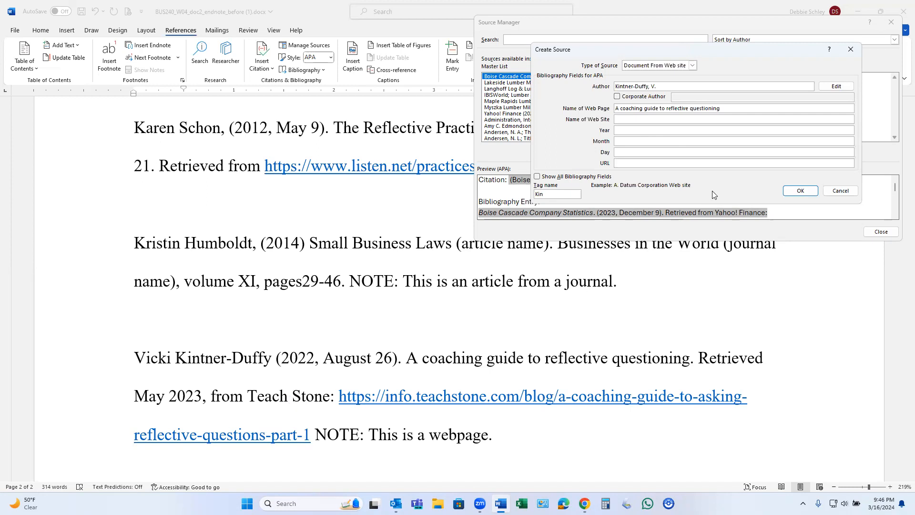
type("Teach Stone")
Set the web source's publication date to year 2022, month August and day 26.
left_click(626, 132)
type("2022")
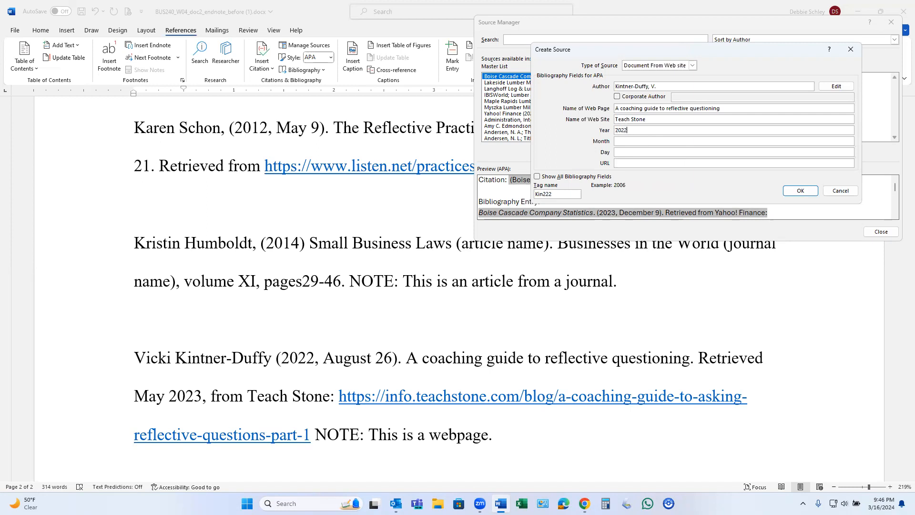
left_click(626, 141)
type("August")
left_click(627, 152)
type("26")
left_click(625, 162)
type("http")
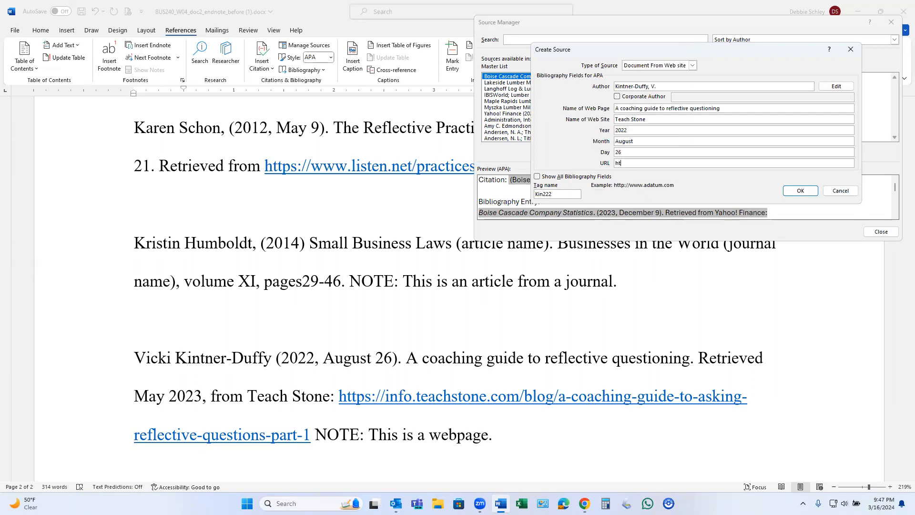
type("s://info.teachstone.com/blog/a-c")
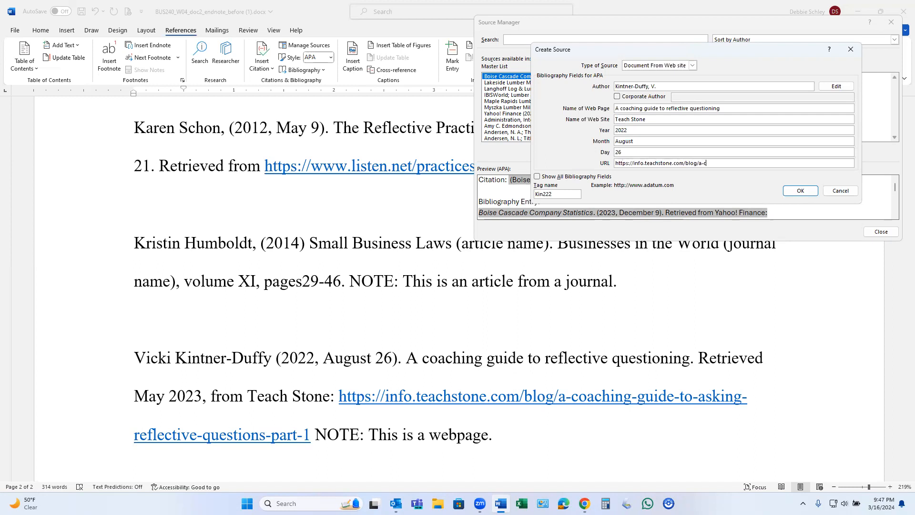
type("oaching-guide-to ")
type("asking-reflective-questions-part-1")
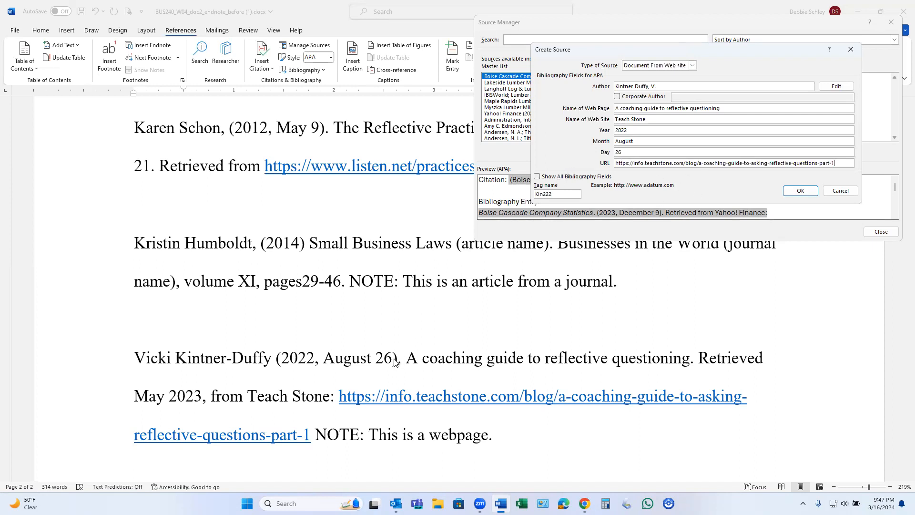
Show all bibliography fields, set the year accessed to 2023 and month accessed to May, save the source and close the Source Manager.
left_click(538, 176)
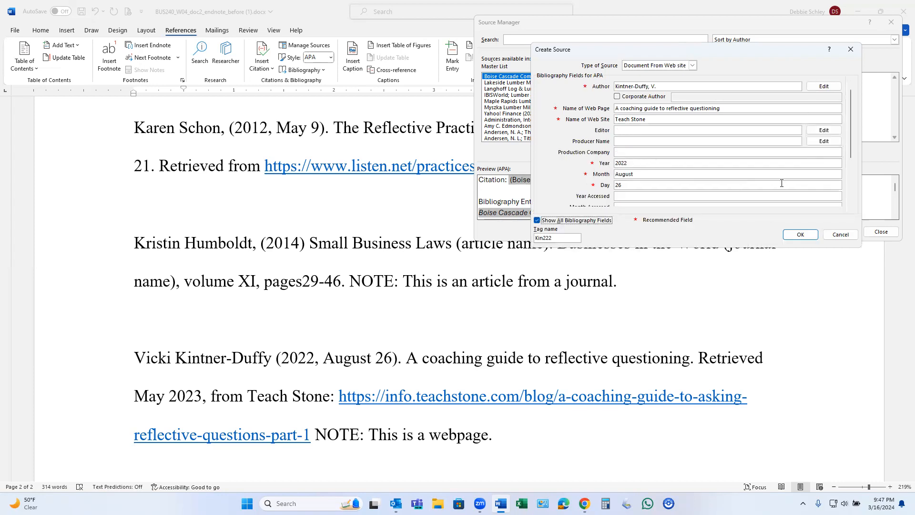
left_click(621, 196)
type("2023")
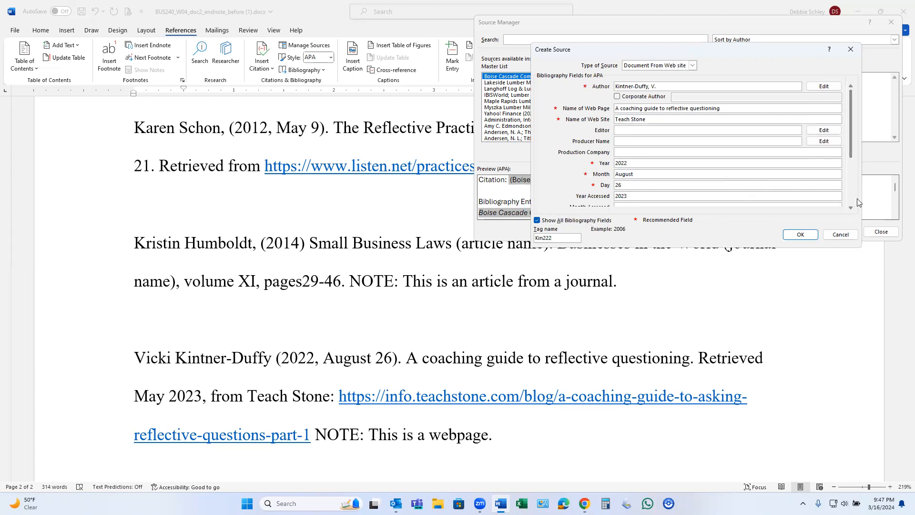
scroll(853, 203, "down", 3)
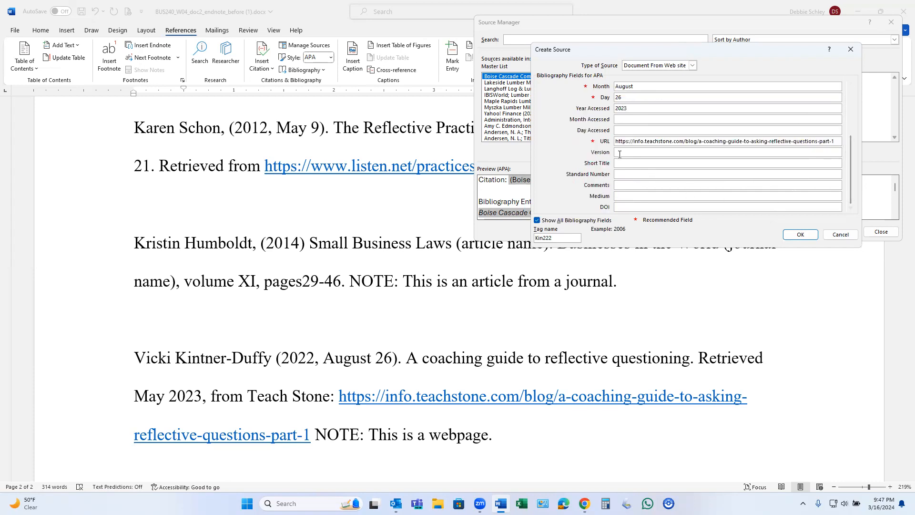
left_click(616, 120)
type("May")
left_click(800, 234)
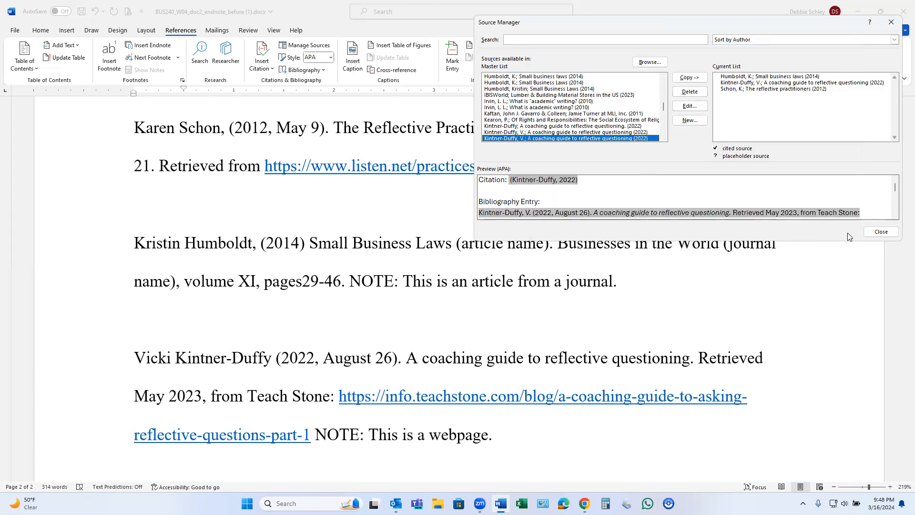
left_click(880, 232)
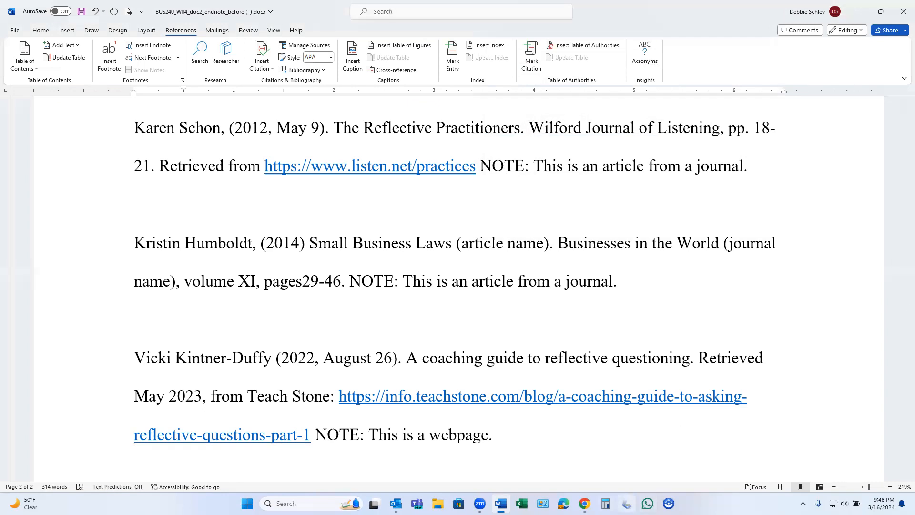
Check where the citations are placed in BUS240_W04_doc_endnote_after.pdf in Chrome and return to the body text in Word.
mouse_move(585, 503)
left_click(621, 477)
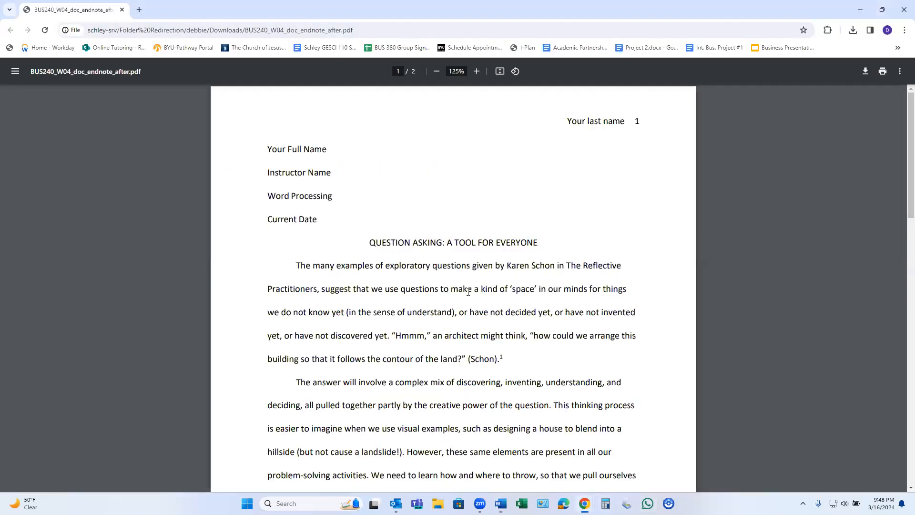
scroll(468, 292, "down", 2)
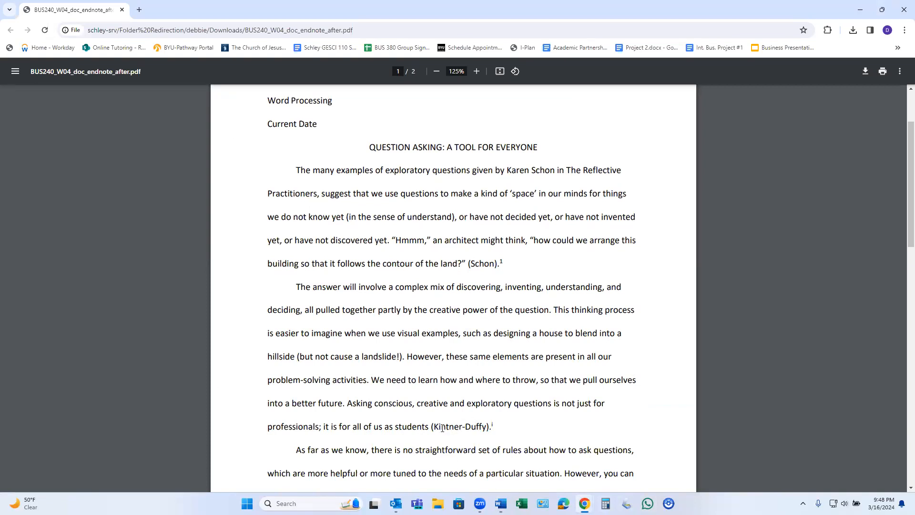
scroll(445, 429, "down", 3)
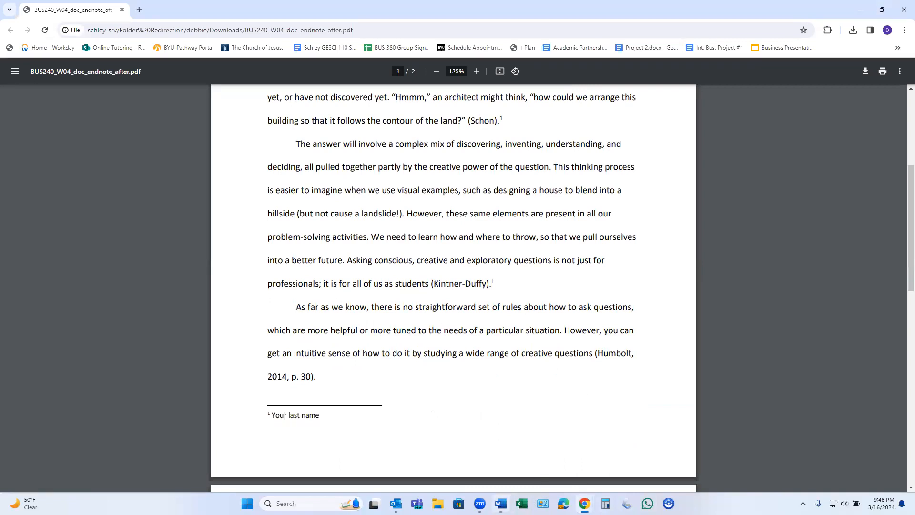
mouse_move(502, 491)
left_click(501, 458)
scroll(497, 424, "up", 10)
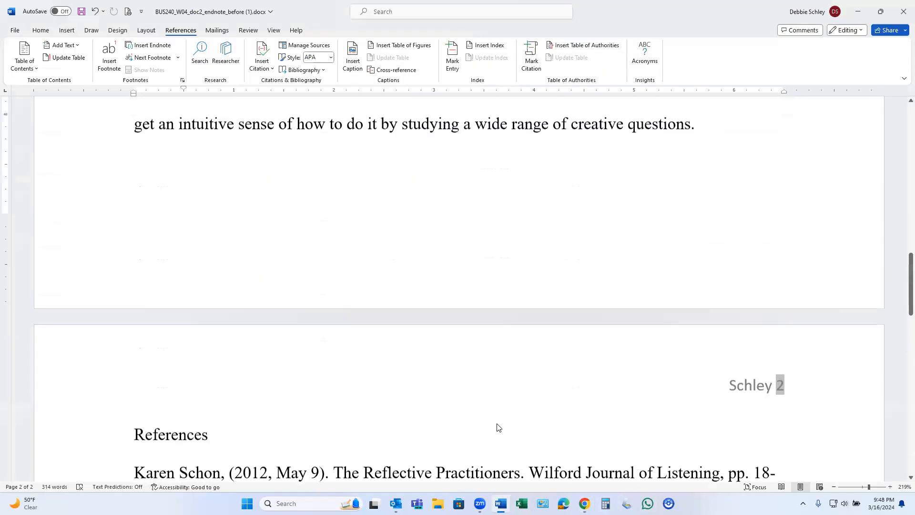
Insert the in-text citation for "The reflective practitioners" (2012) at the end of the first body paragraph.
scroll(497, 425, "up", 10)
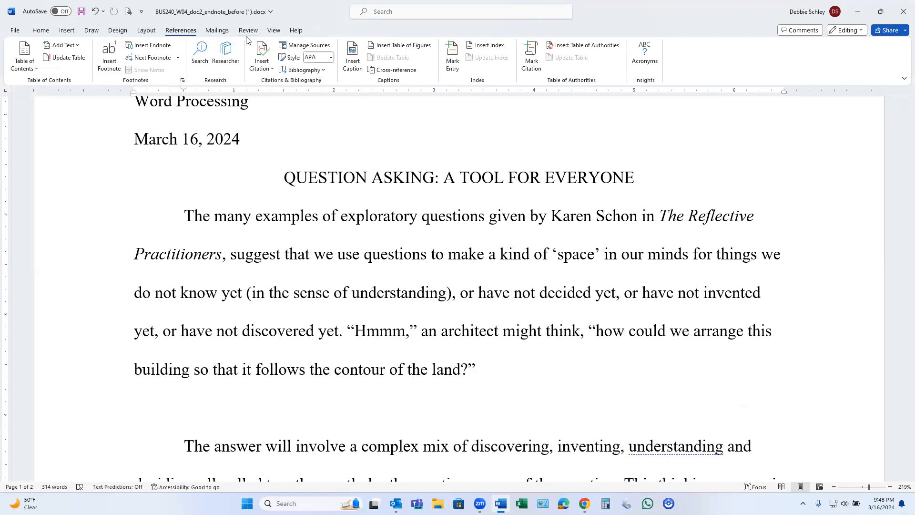
left_click(264, 64)
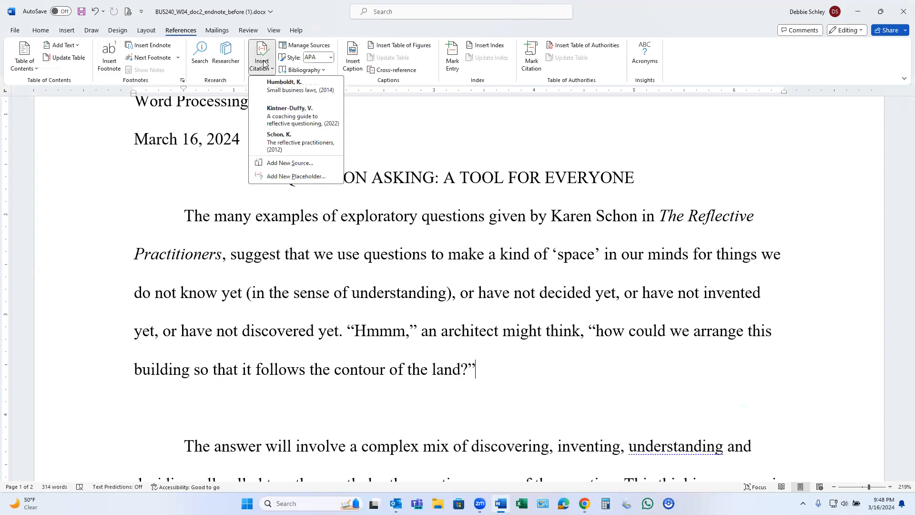
left_click(279, 139)
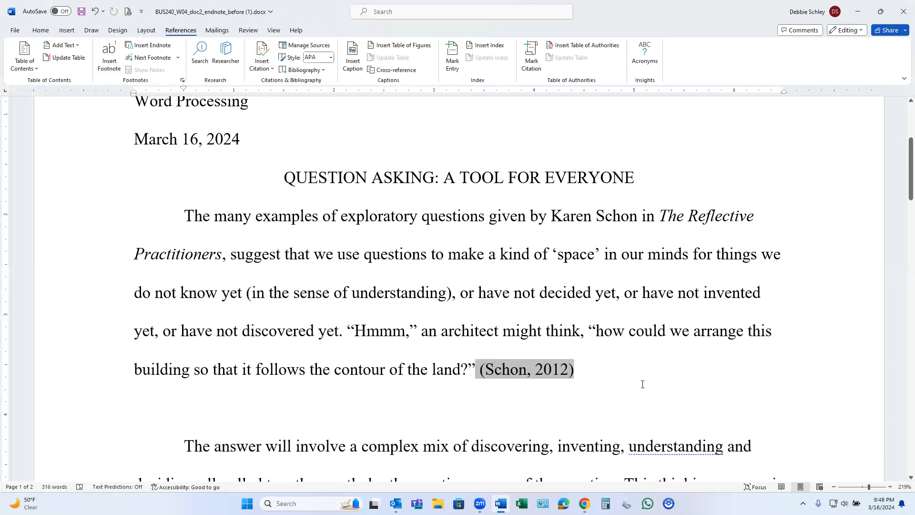
Insert the in-text citation for "A coaching guide to reflective questioning" (2022) at the end of the second body paragraph.
scroll(641, 381, "down", 5)
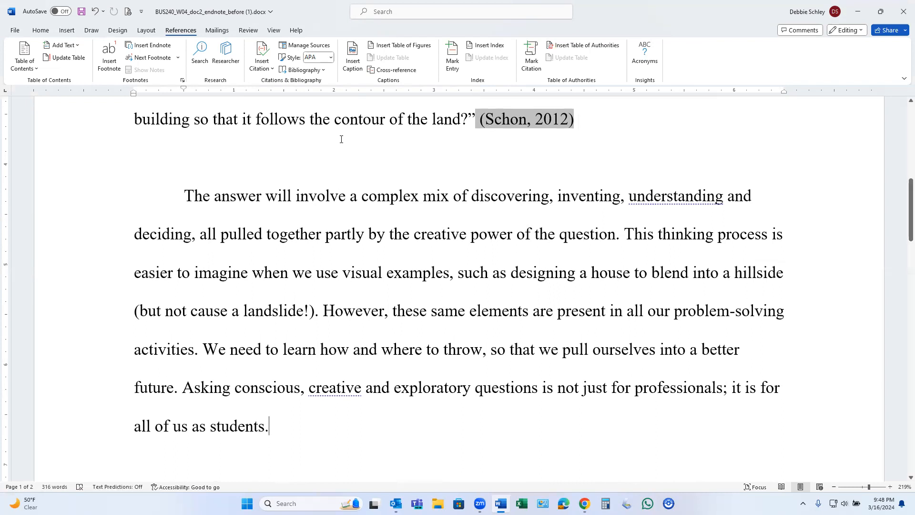
left_click(261, 60)
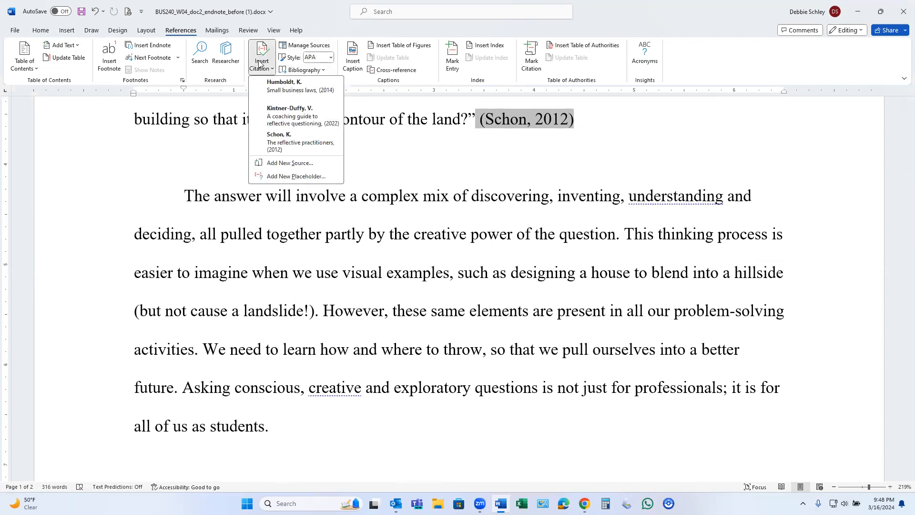
left_click(288, 117)
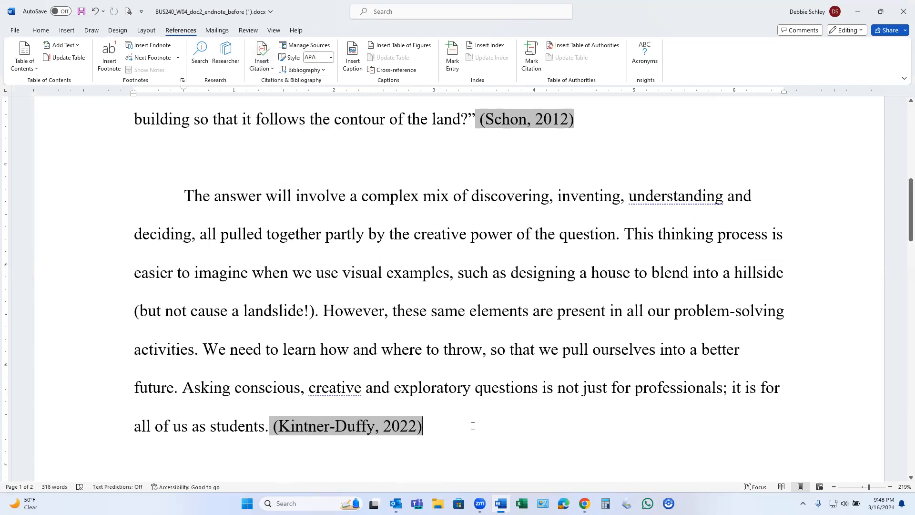
Insert the in-text citation for "Small business laws" (2014) at the end of the third body paragraph.
scroll(473, 426, "down", 4)
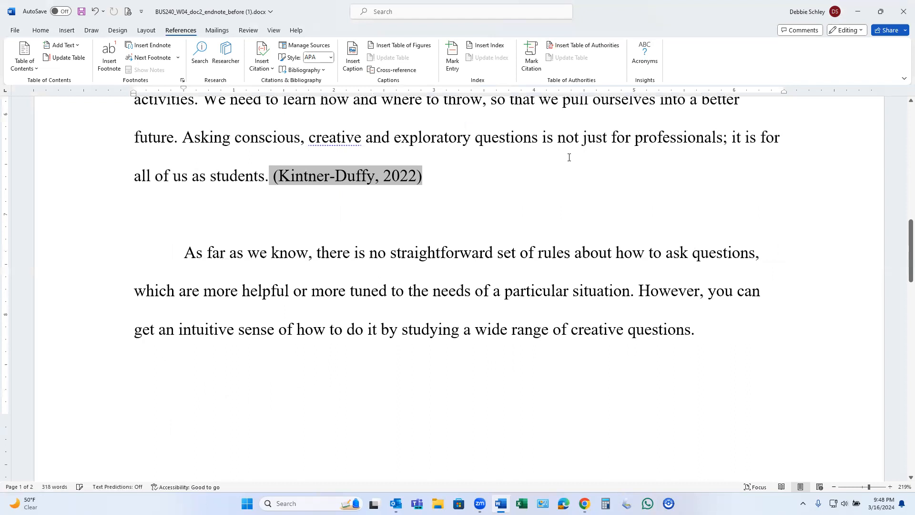
key("BackSpace")
left_click(260, 68)
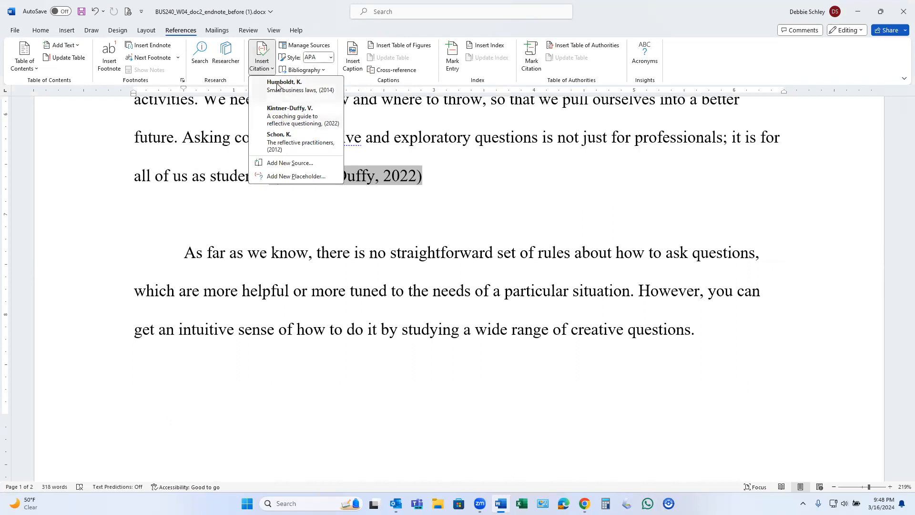
left_click(277, 86)
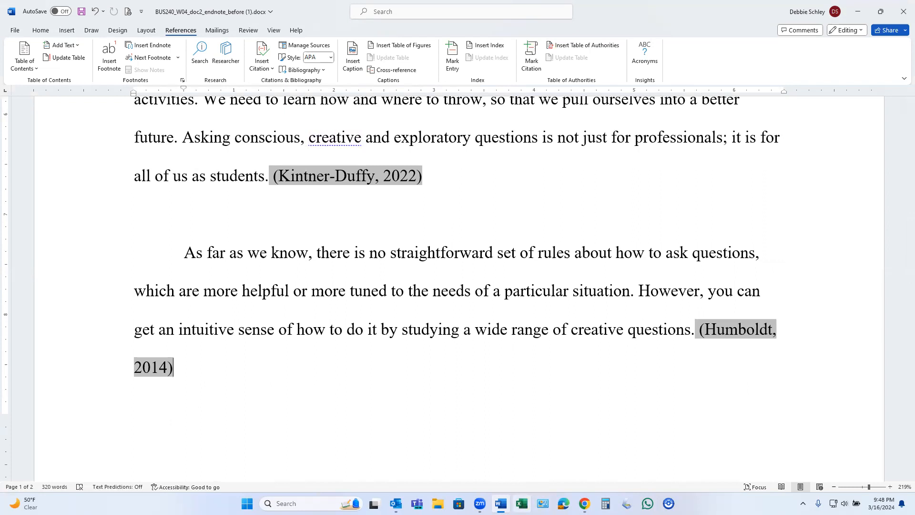
Check the citation editing requirements on the W04: Citations assignment page in Chrome and return to the Word document.
mouse_move(584, 503)
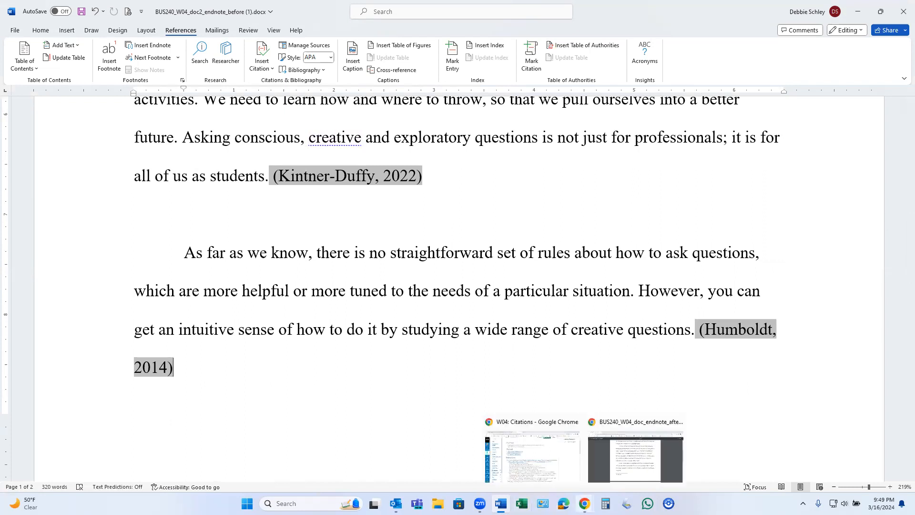
left_click(566, 458)
scroll(245, 331, "down", 1)
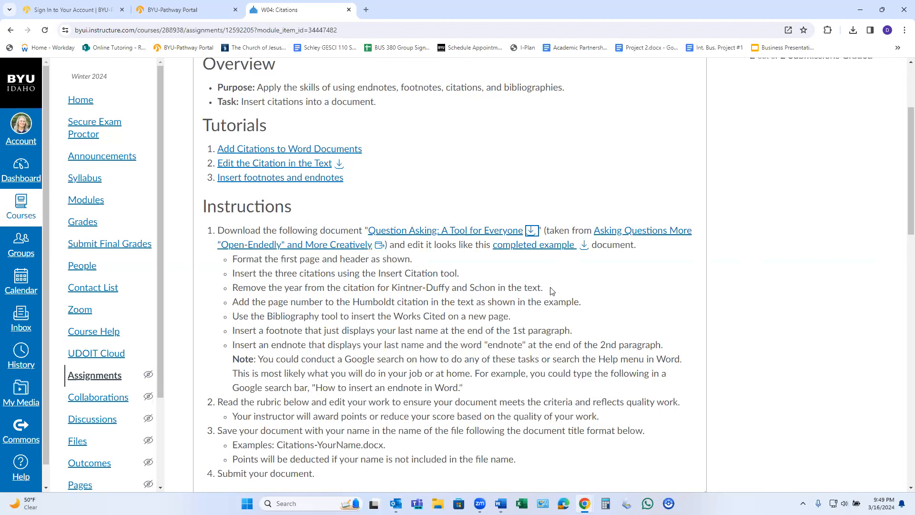
mouse_move(500, 504)
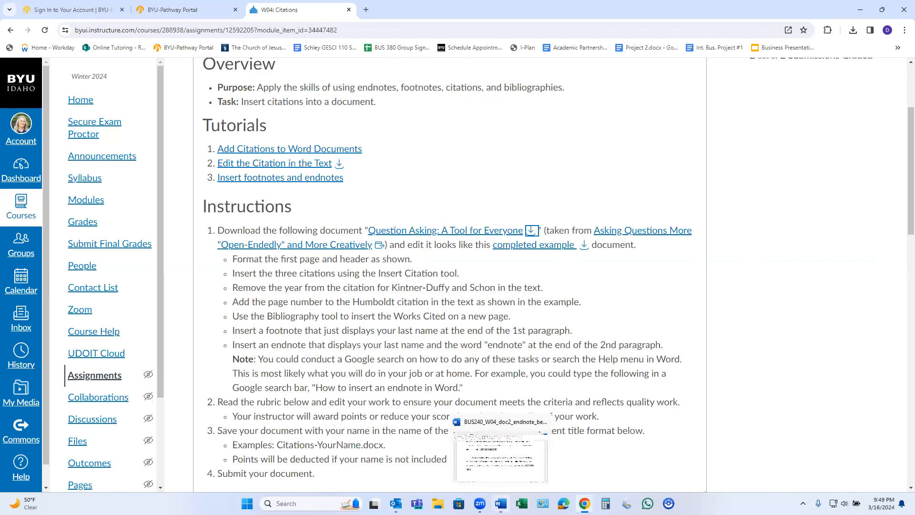
left_click(520, 474)
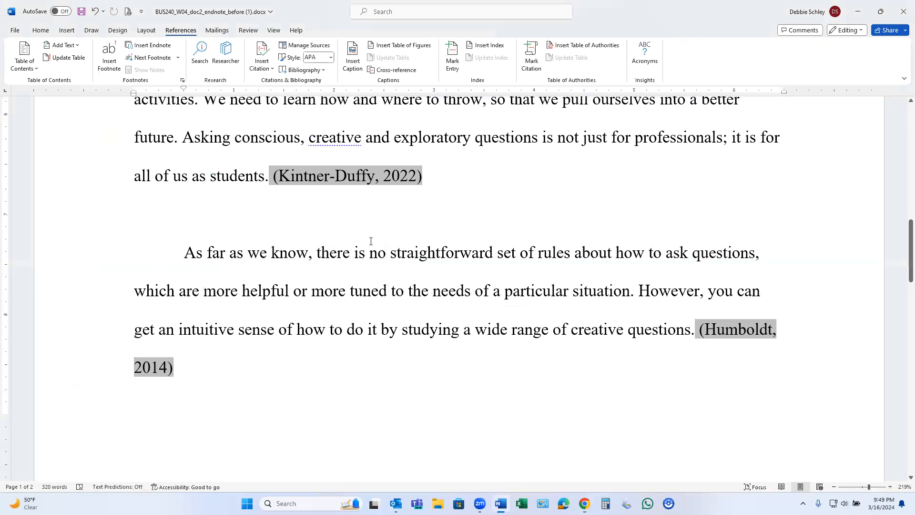
Edit the citation at the end of the first body paragraph to suppress its year.
scroll(458, 248, "up", 6)
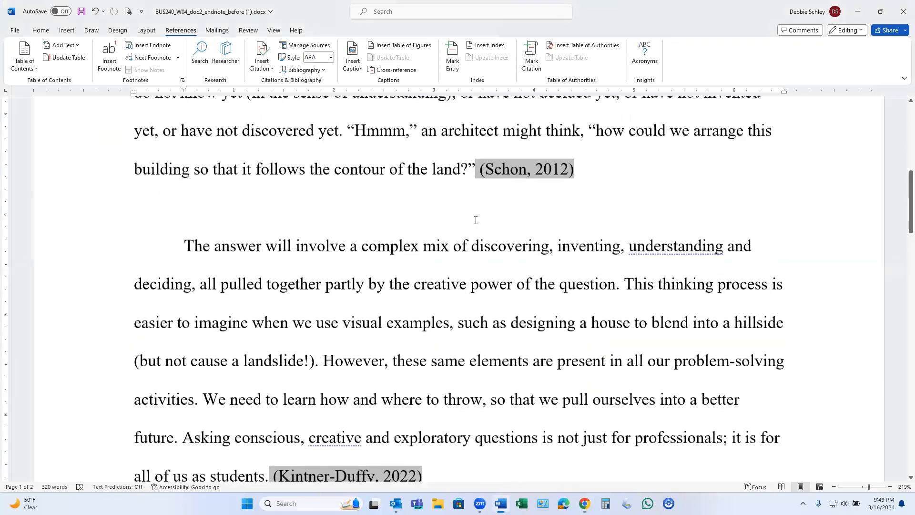
left_click(515, 170)
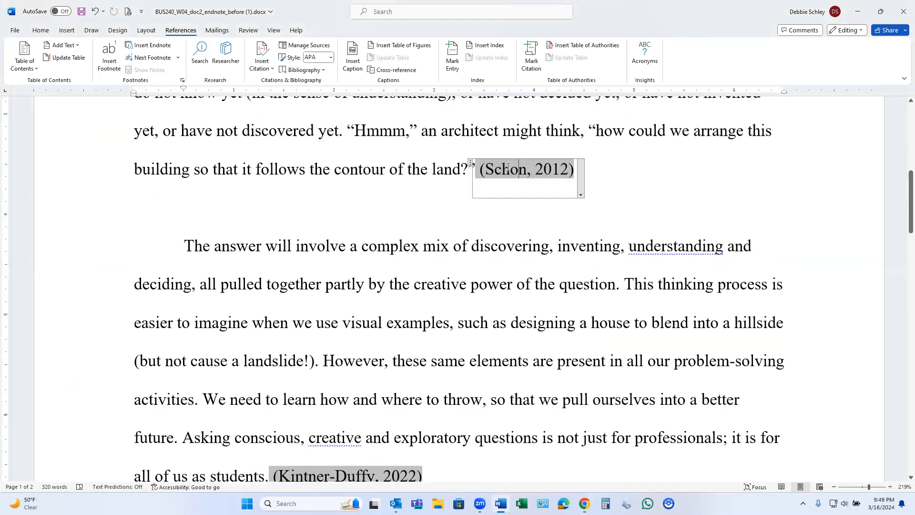
right_click(508, 167)
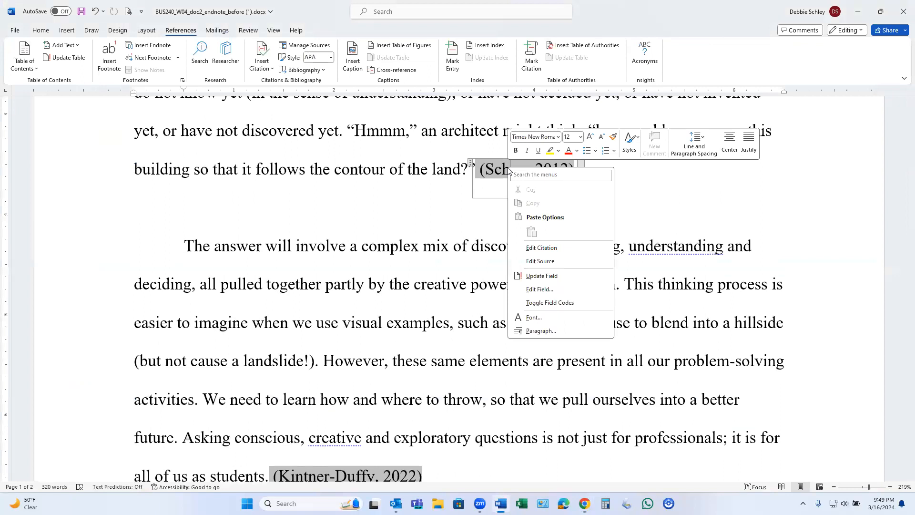
left_click(542, 248)
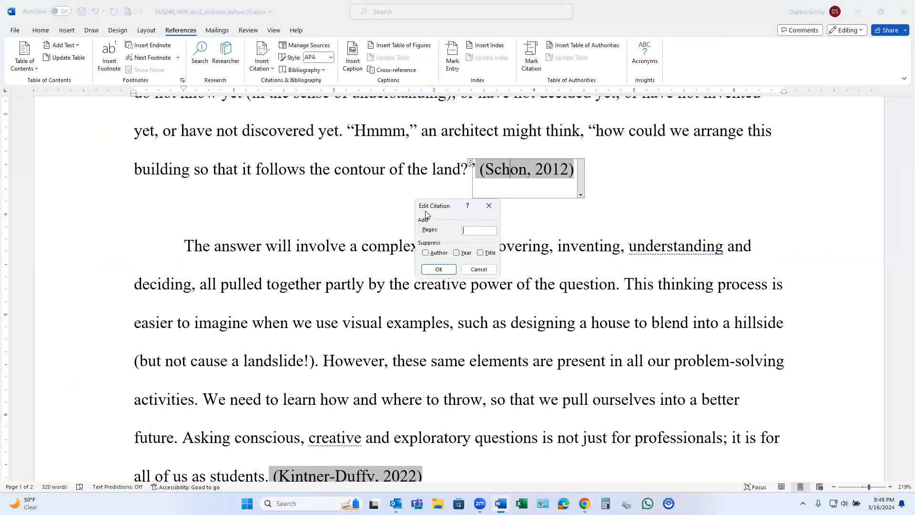
left_click(457, 253)
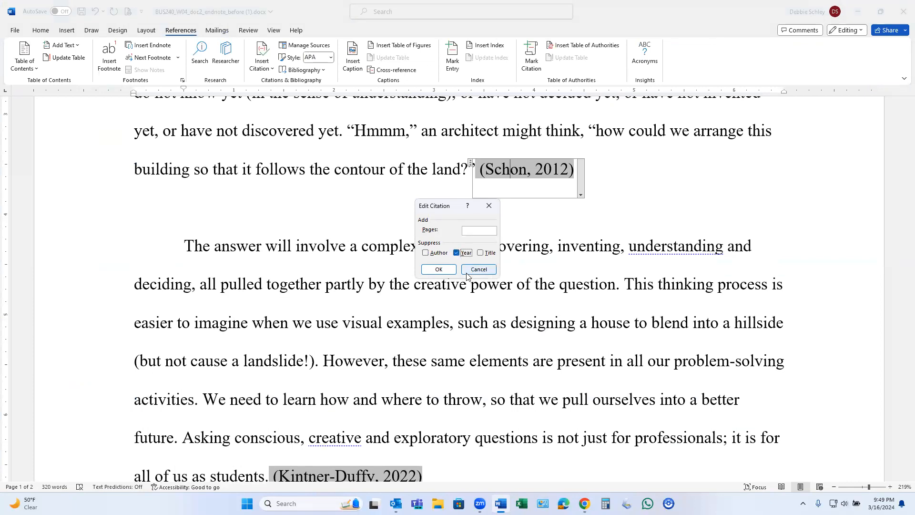
left_click(438, 270)
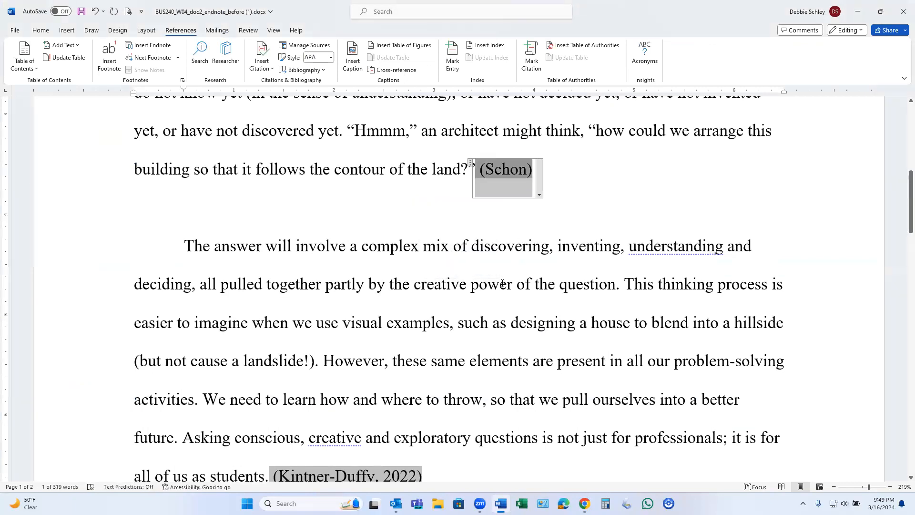
Edit the citation at the end of the second body paragraph to suppress its year.
scroll(502, 284, "down", 3)
left_click(366, 380)
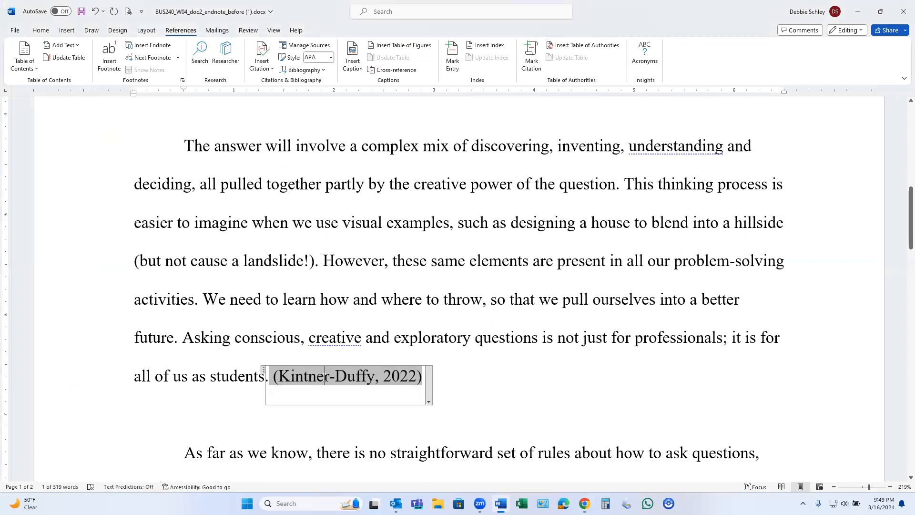
right_click(366, 380)
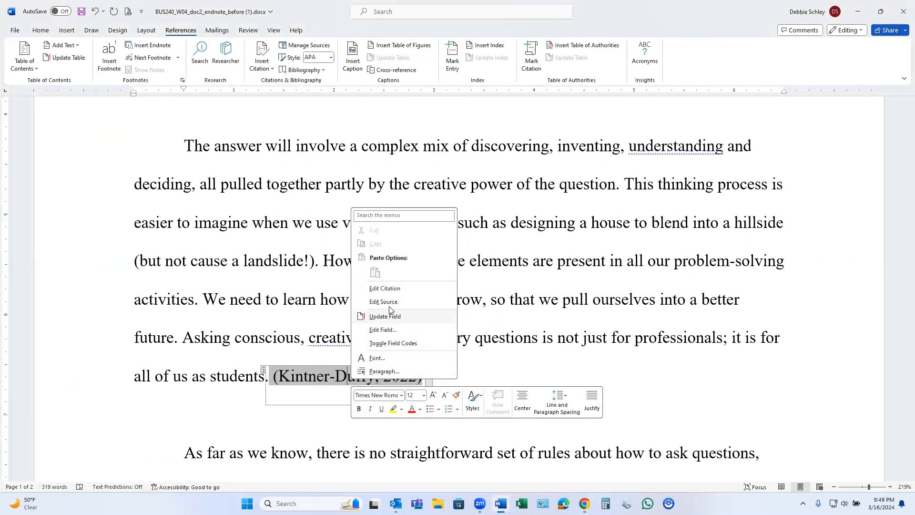
left_click(387, 288)
left_click(456, 253)
left_click(441, 269)
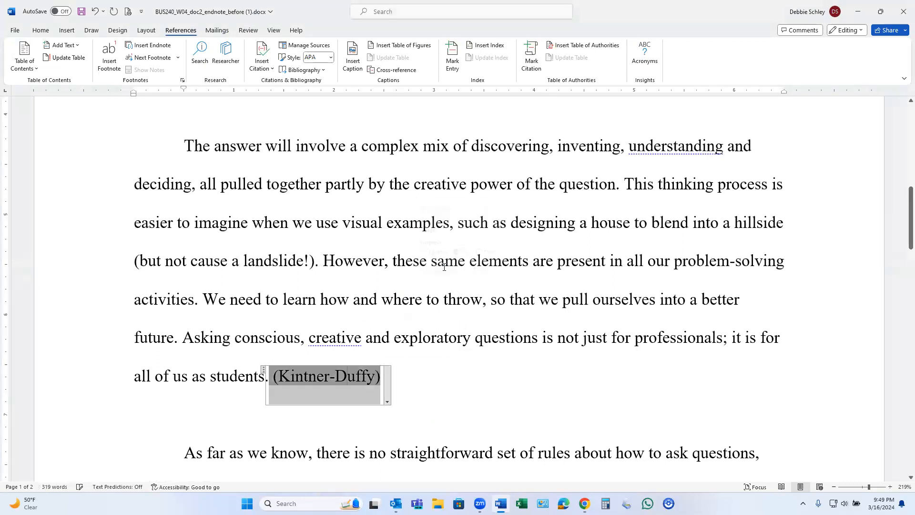
left_click(468, 403)
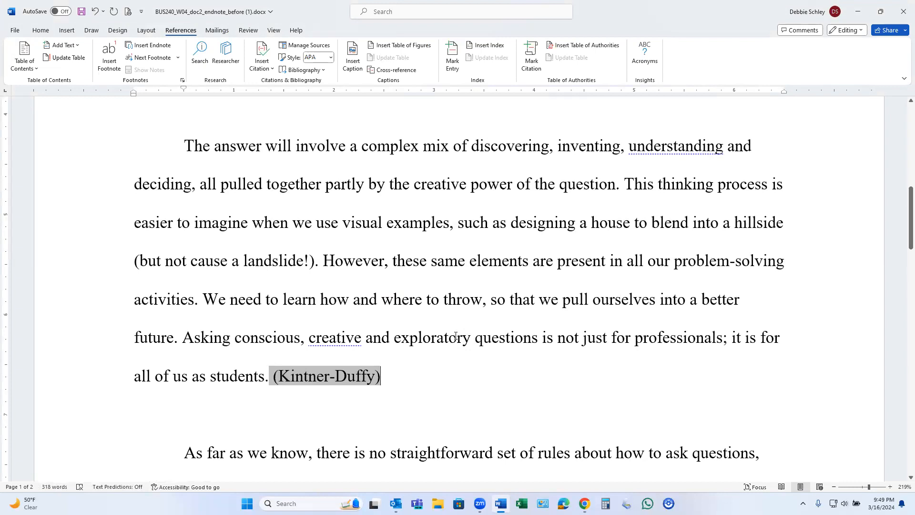
Check the page number requirement for the third citation on the assignment page and in BUS240_W04_doc_endnote_after.pdf in Chrome, and return to Word.
scroll(455, 336, "up", 2)
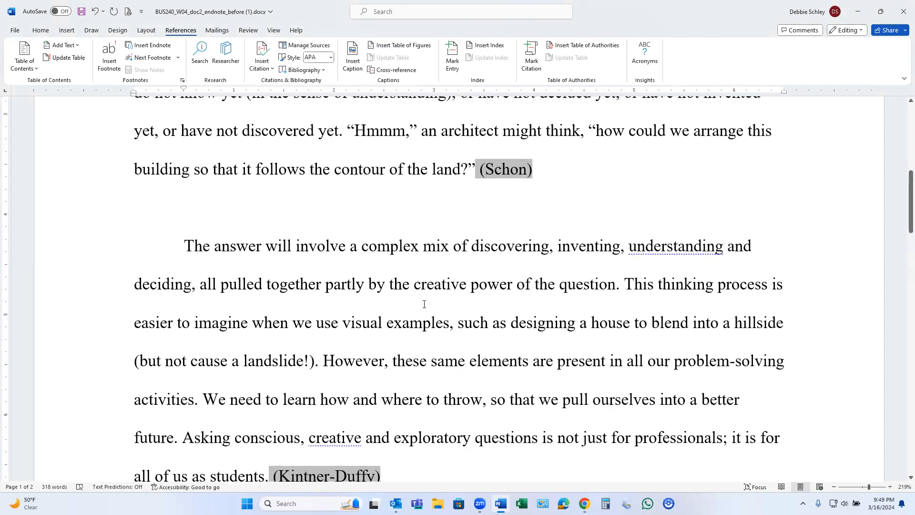
scroll(473, 347, "down", 7)
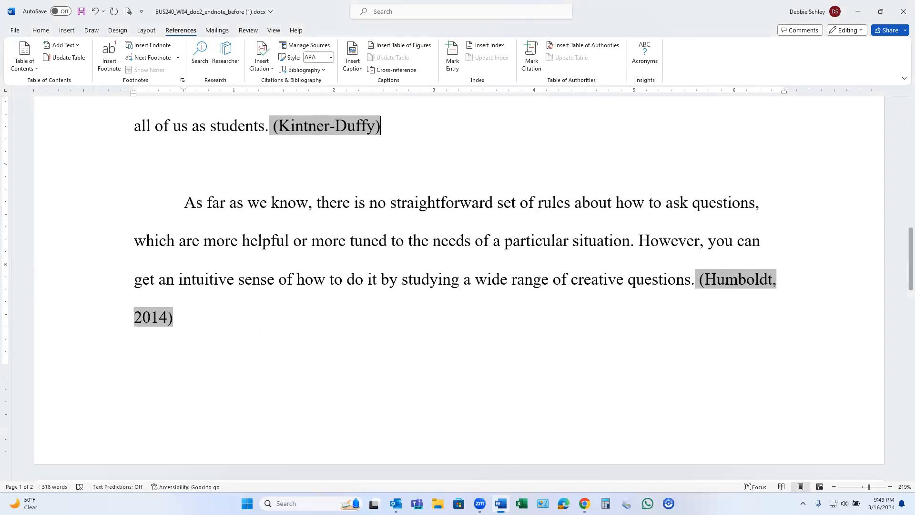
mouse_move(501, 503)
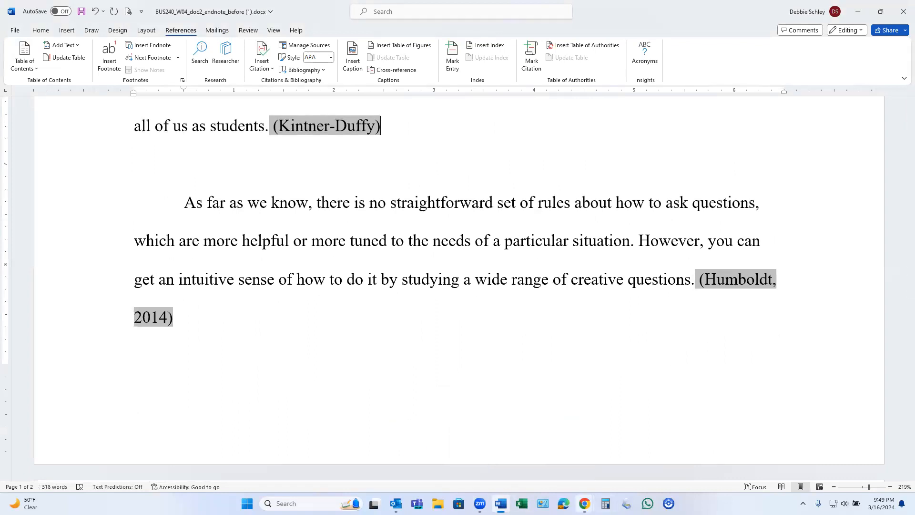
mouse_move(584, 504)
left_click(574, 475)
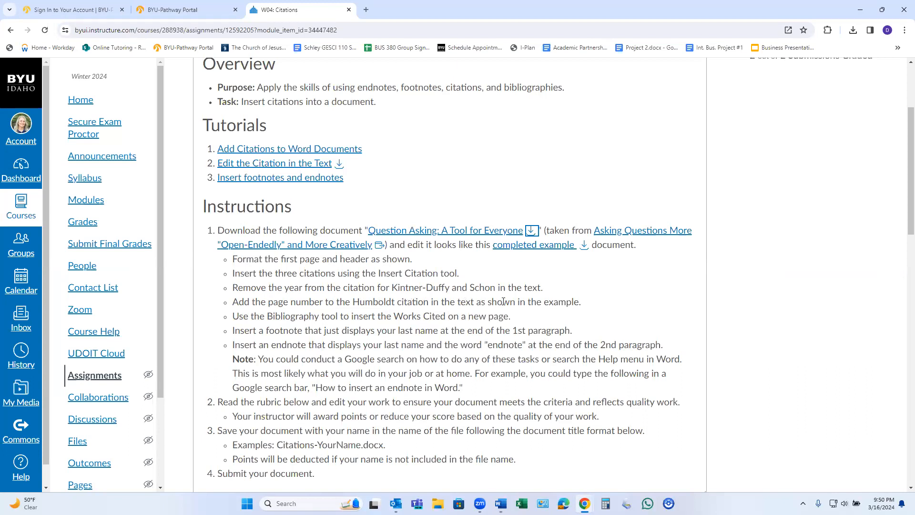
mouse_move(584, 503)
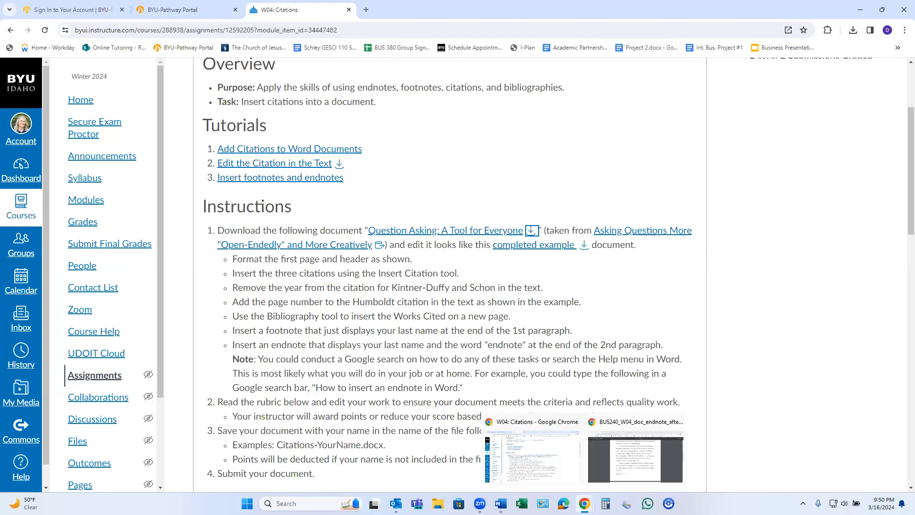
left_click(641, 474)
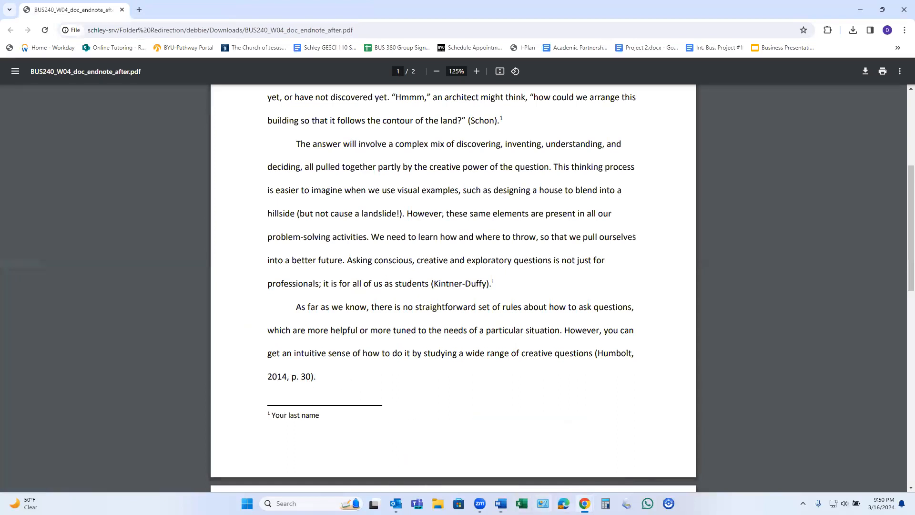
mouse_move(500, 503)
left_click(509, 476)
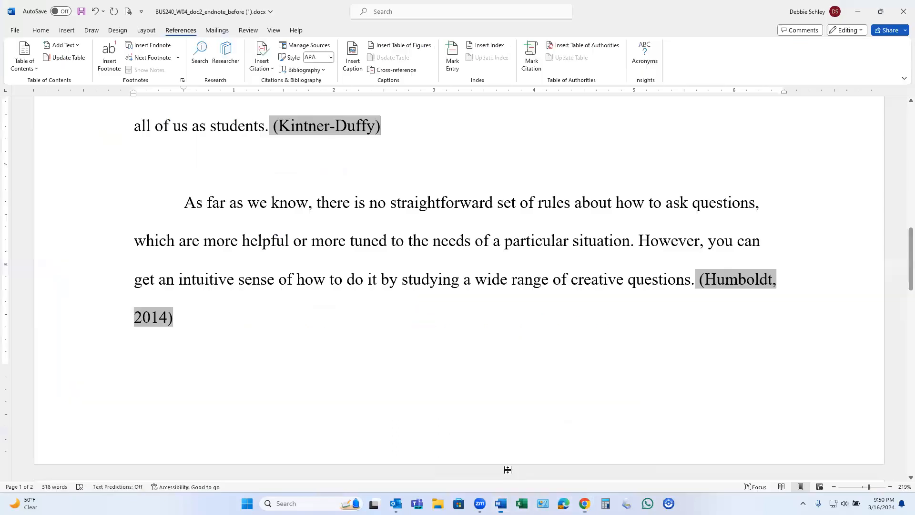
Edit the citation at the end of the third body paragraph to add page 30.
right_click(723, 282)
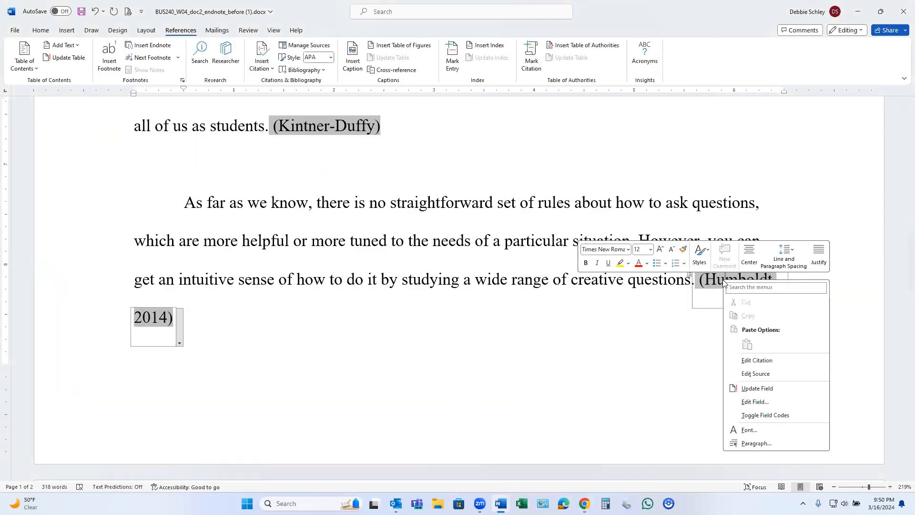
left_click(756, 360)
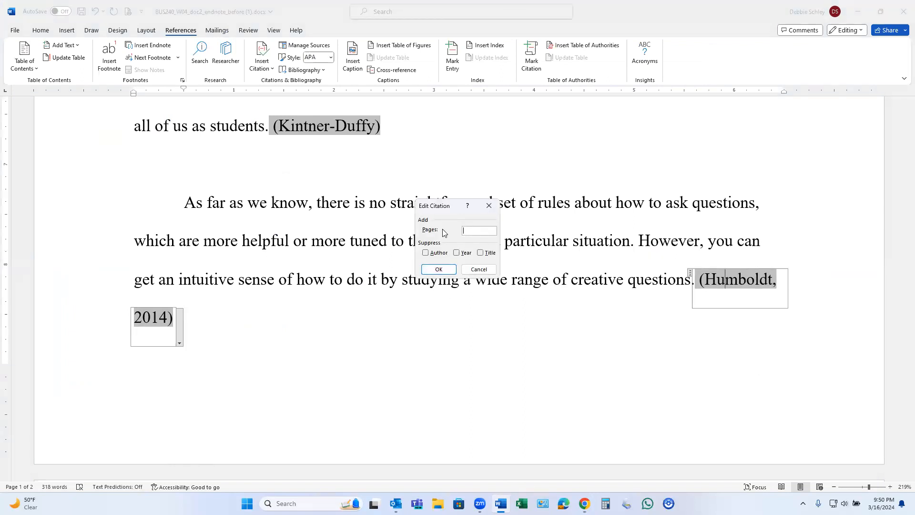
left_click(438, 269)
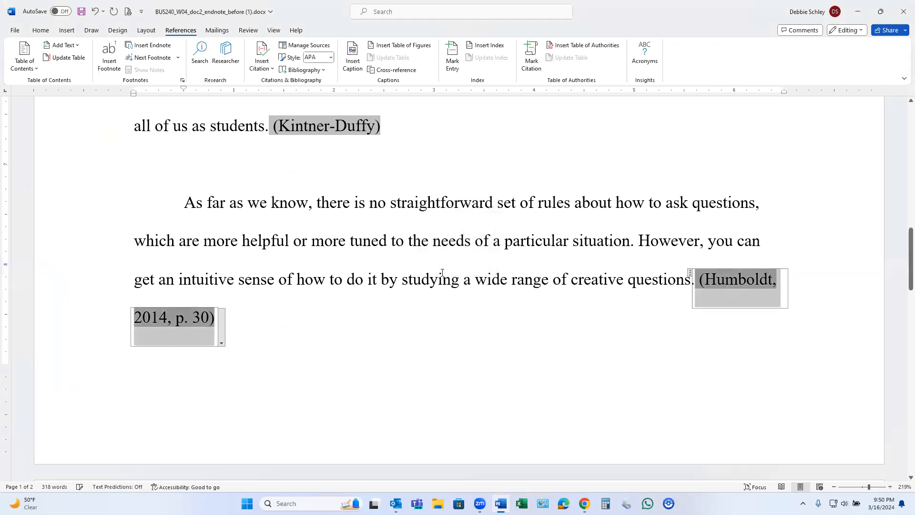
left_click(252, 325)
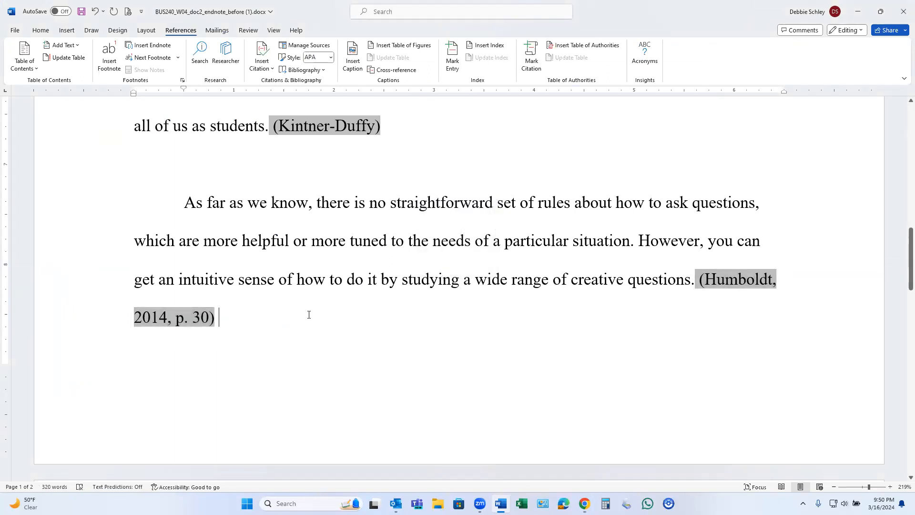
scroll(309, 314, "up", 8)
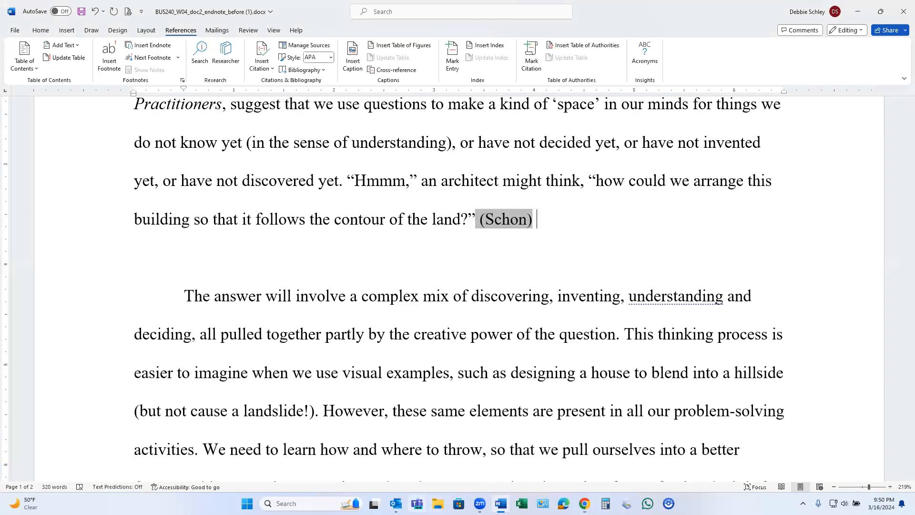
Check the footnote requirement in the W04 Citations assignment instructions in Chrome, and return to the paper in Word.
mouse_move(585, 504)
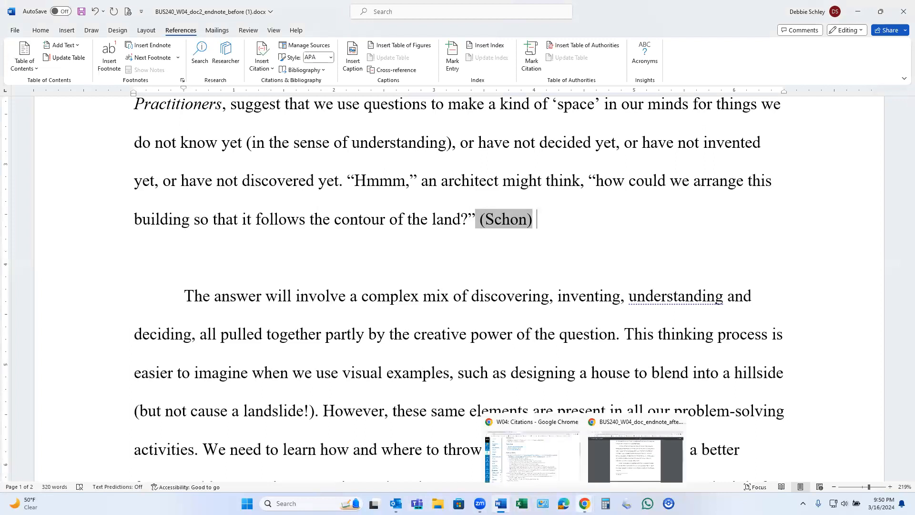
left_click(567, 469)
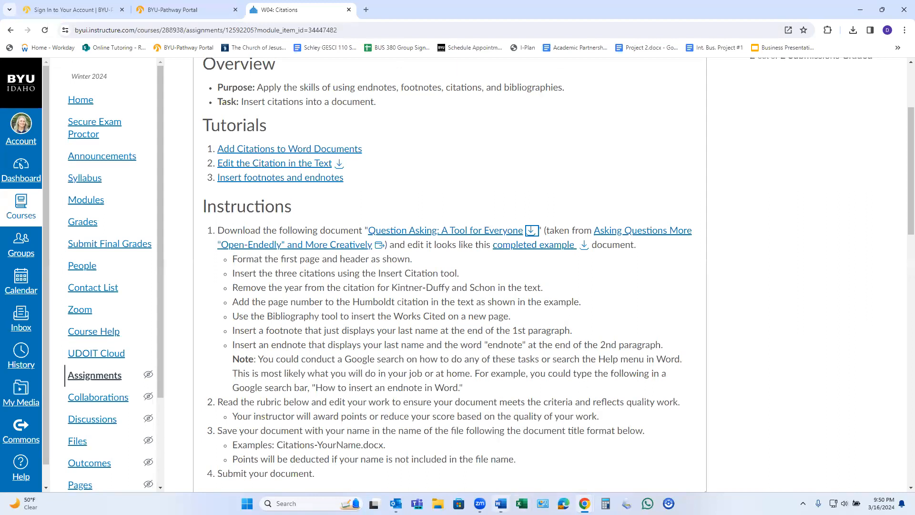
mouse_move(584, 503)
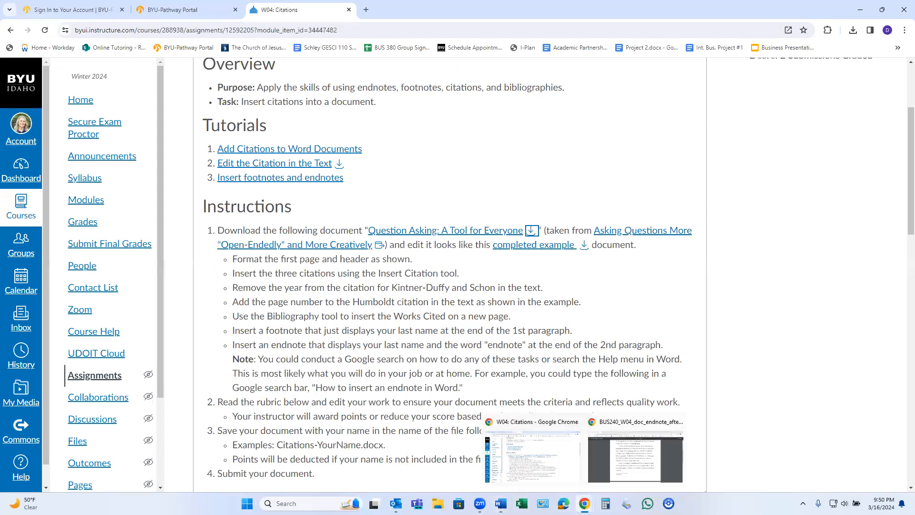
mouse_move(501, 503)
left_click(537, 462)
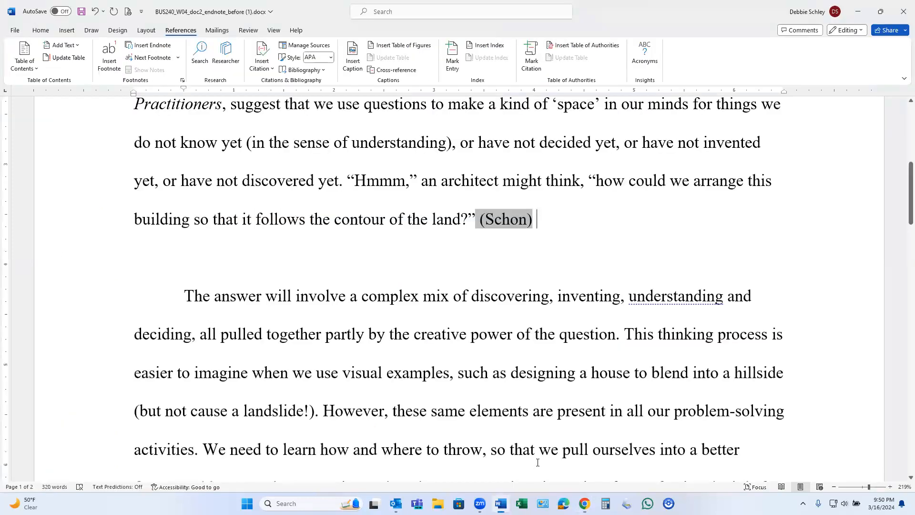
Insert a bottom-of-page footnote at the end of the first body paragraph containing only the student's last name.
scroll(547, 373, "up", 4)
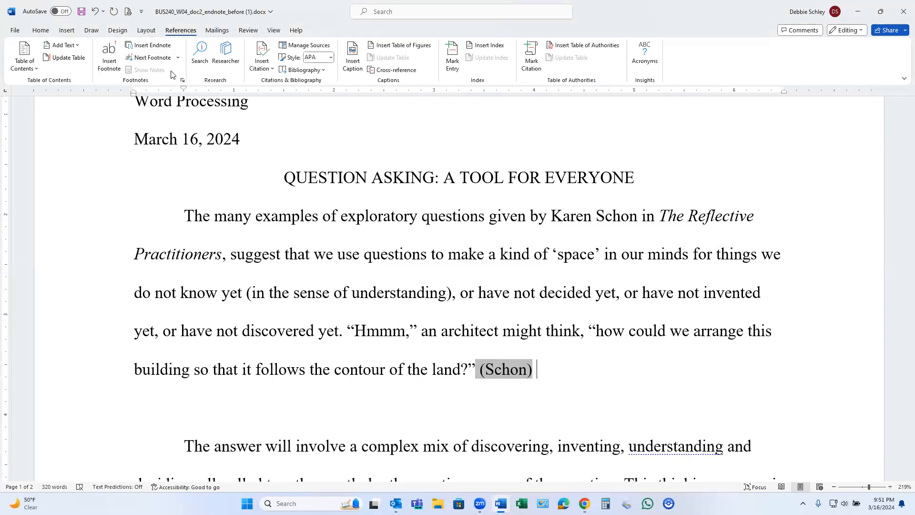
left_click(182, 82)
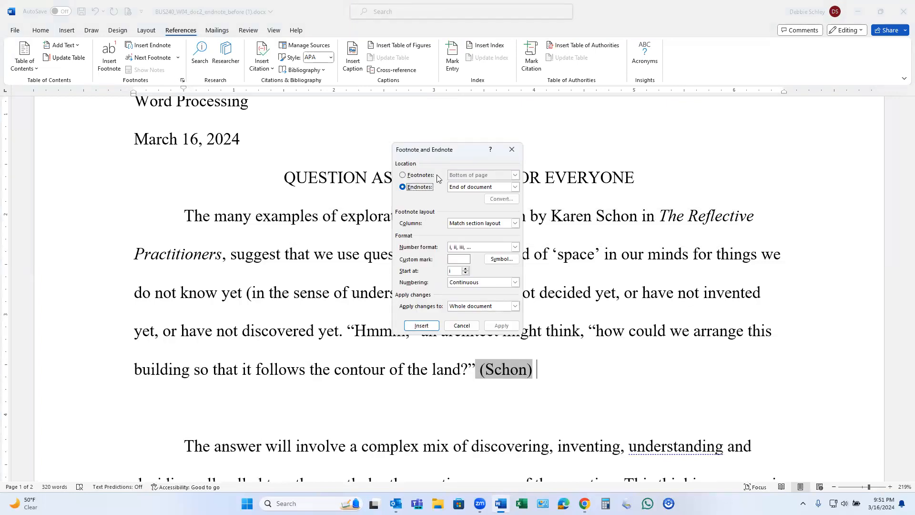
left_click(408, 175)
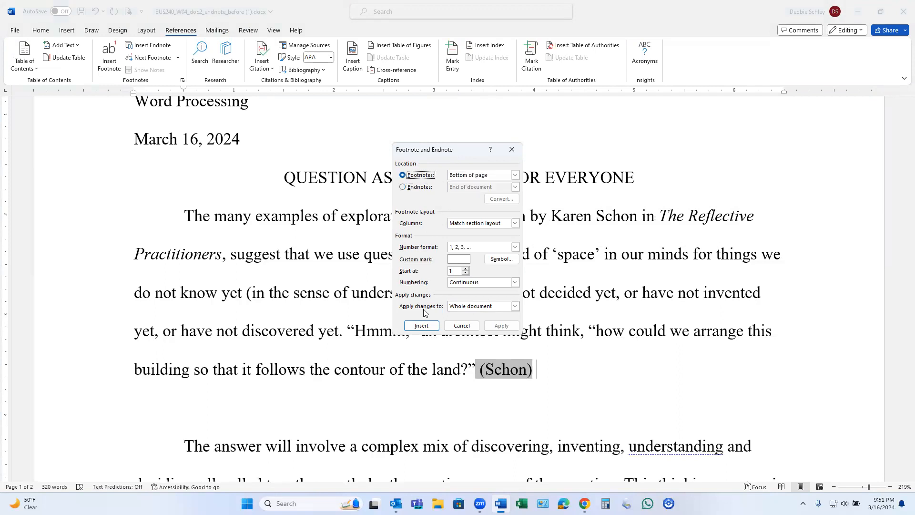
left_click(435, 328)
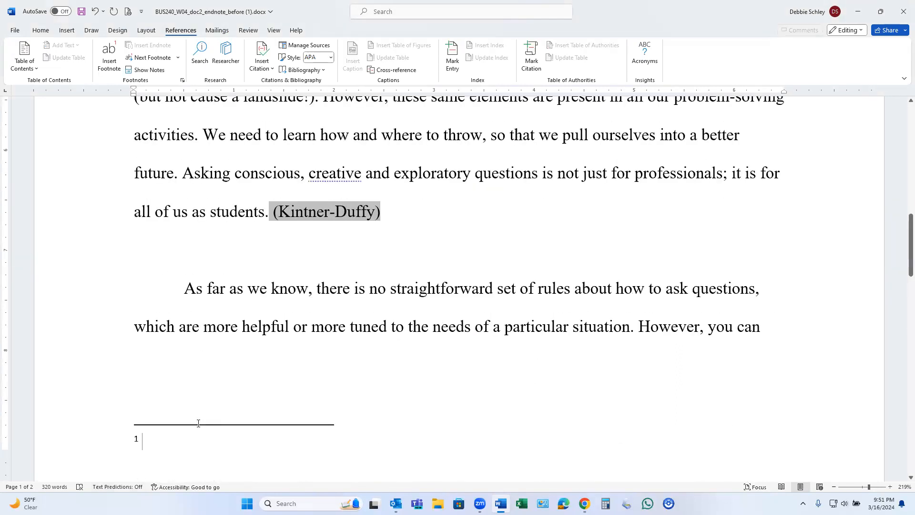
type("Schley")
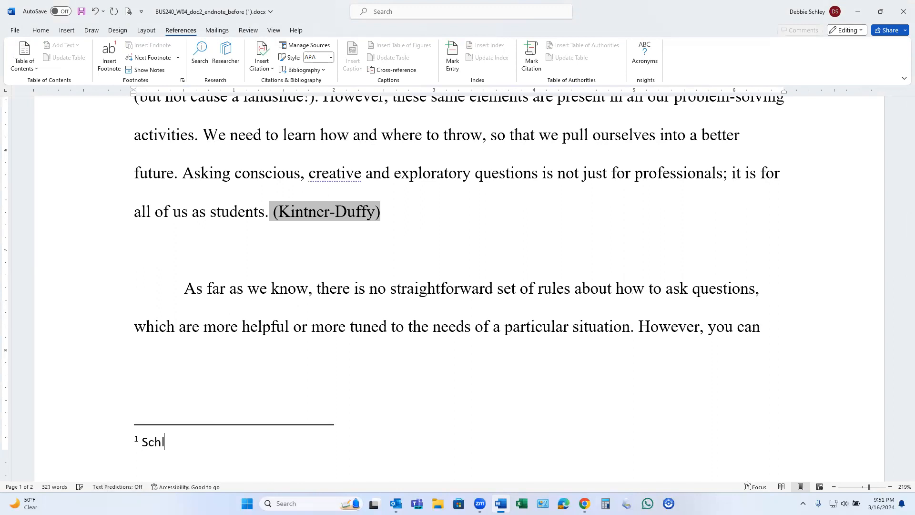
left_click(448, 403)
scroll(452, 386, "up", 3)
scroll(452, 387, "up", 2)
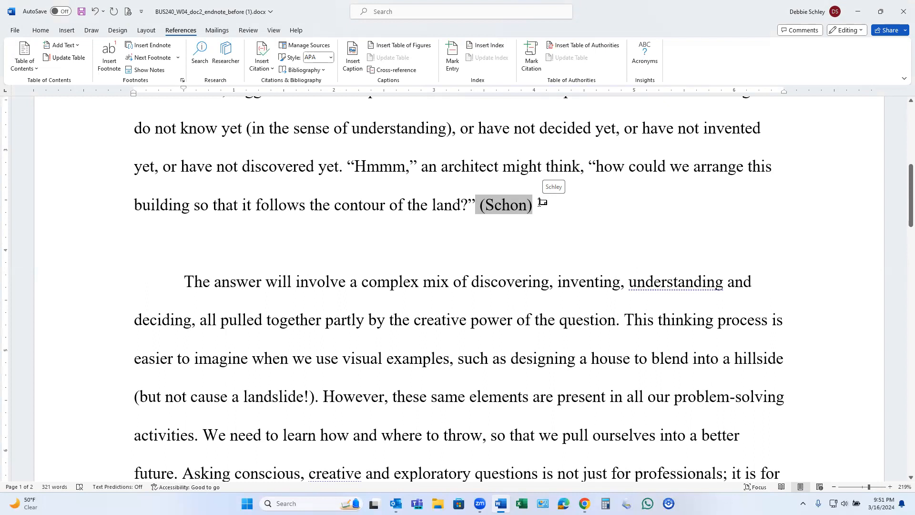
scroll(542, 202, "down", 3)
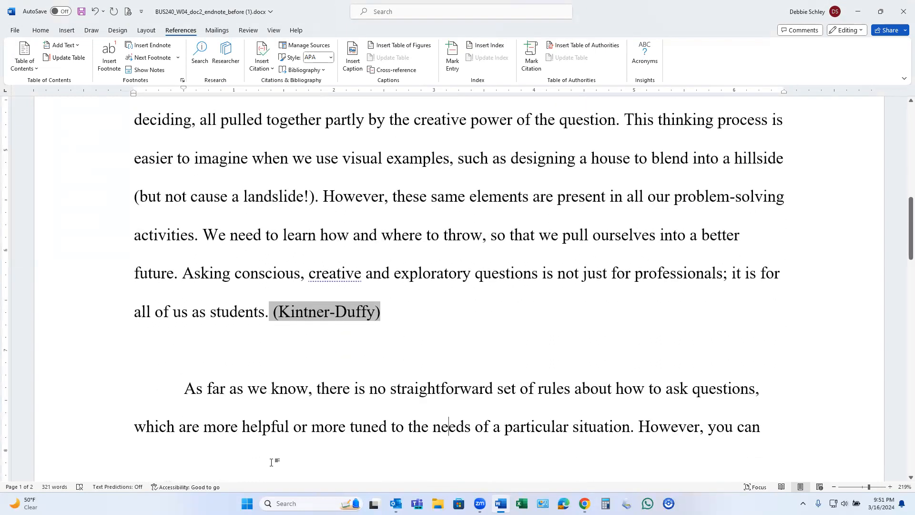
scroll(271, 462, "down", 2)
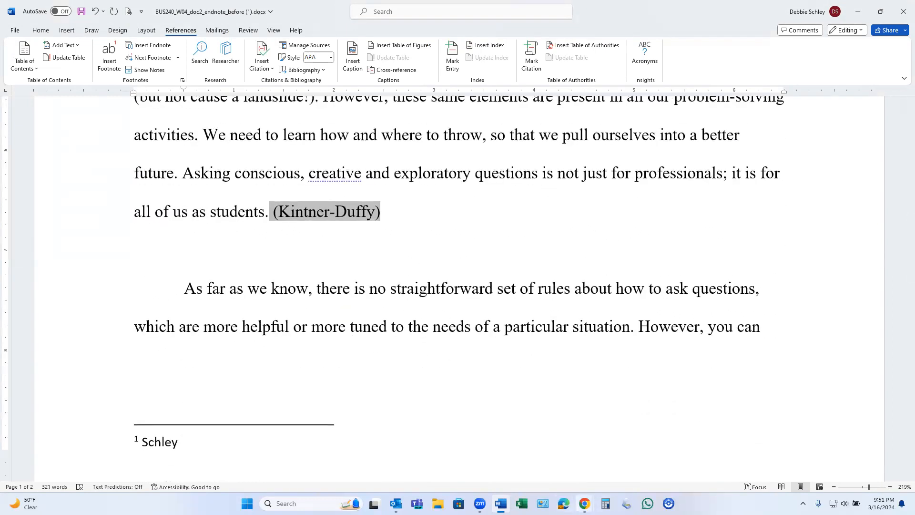
Check the endnote requirement on the assignment page in Chrome, and return to the paper in Word.
mouse_move(584, 503)
left_click(572, 475)
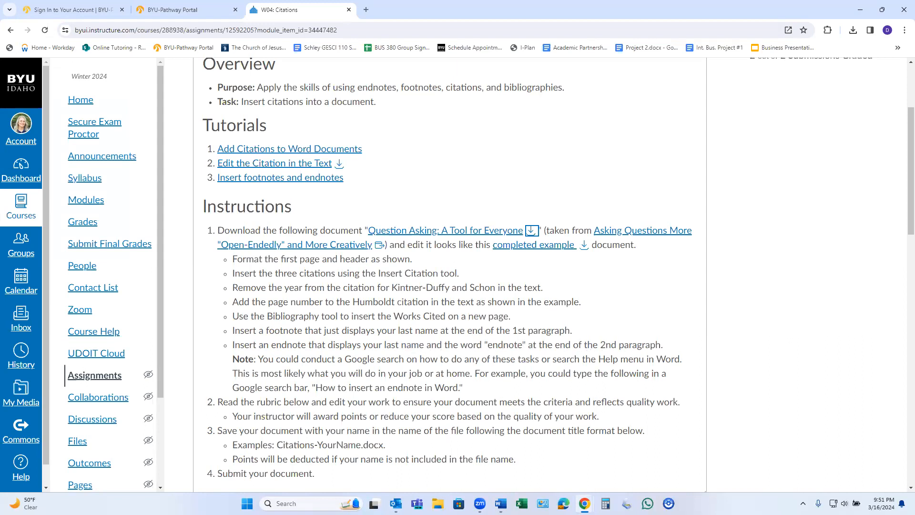
left_click(477, 455)
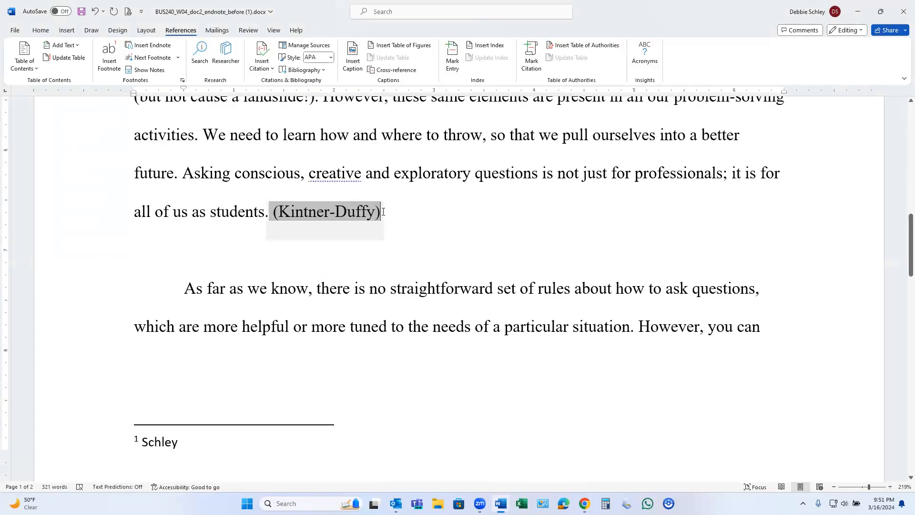
Insert an endnote at the end of the second body paragraph with the student's last name followed by "- Endnote".
scroll(439, 235, "up", 3)
scroll(441, 235, "up", 2)
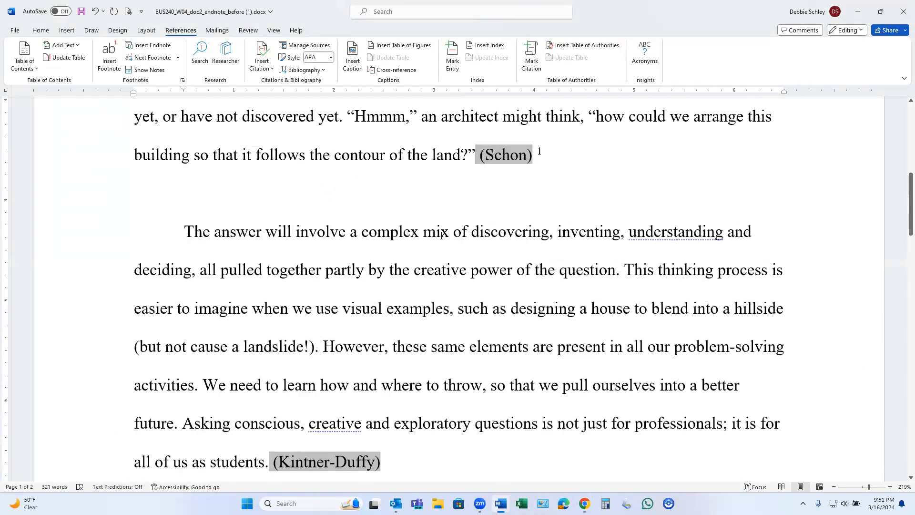
scroll(441, 235, "down", 3)
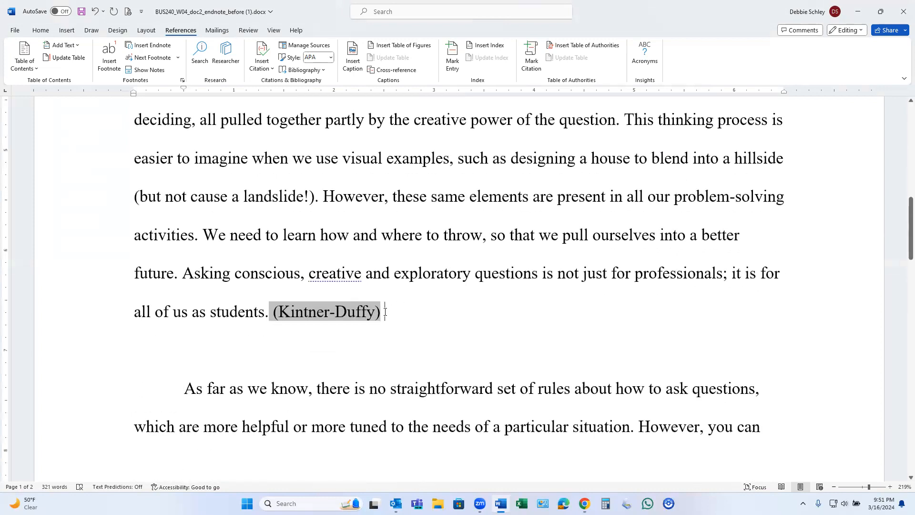
left_click(150, 46)
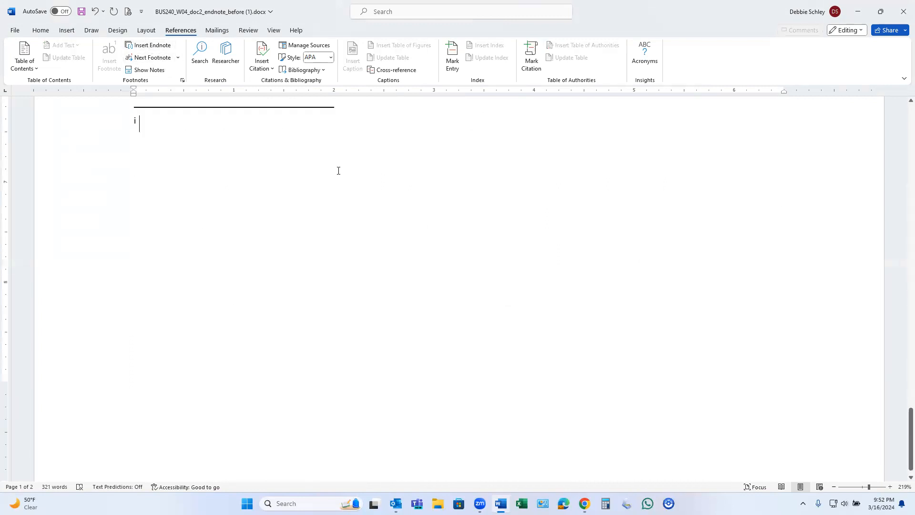
type("Schley ")
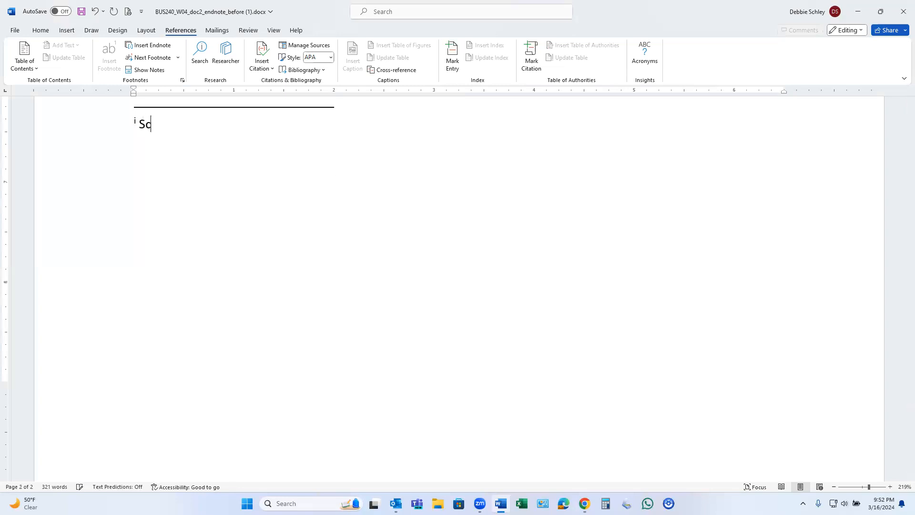
type("- De")
key("BackSpace")
key("BackSpace")
type("Endnote")
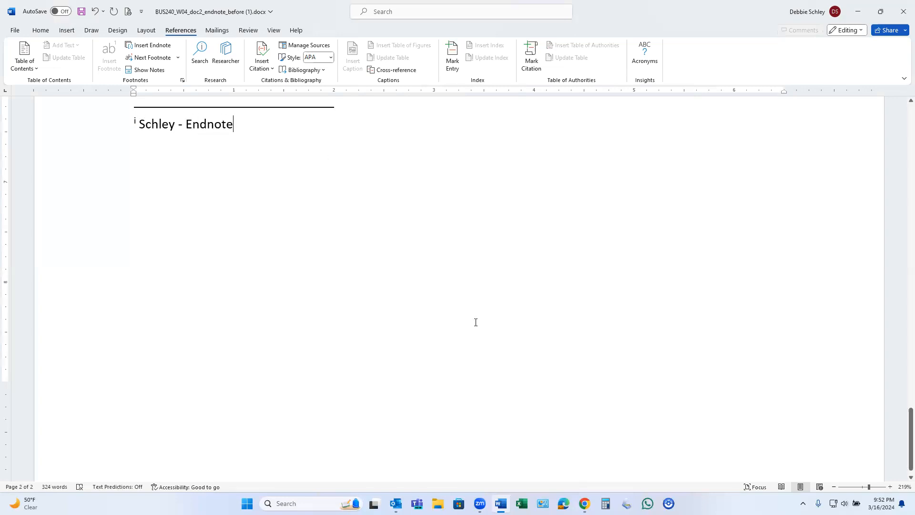
scroll(476, 322, "up", 10)
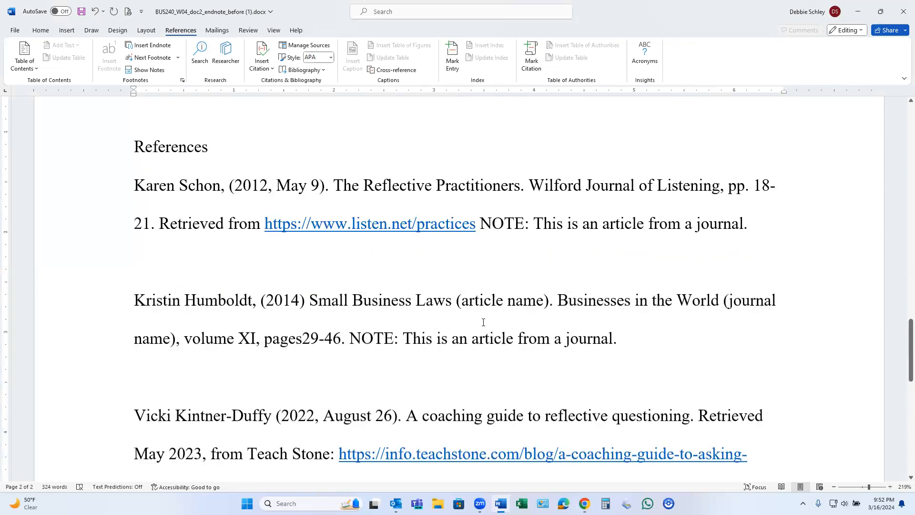
scroll(483, 323, "up", 10)
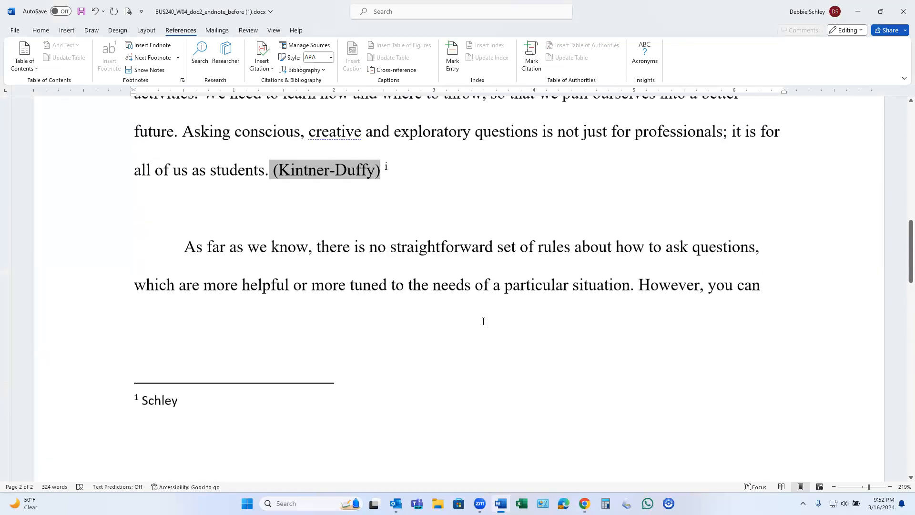
scroll(483, 315, "up", 1)
left_click_drag(383, 168, 387, 175)
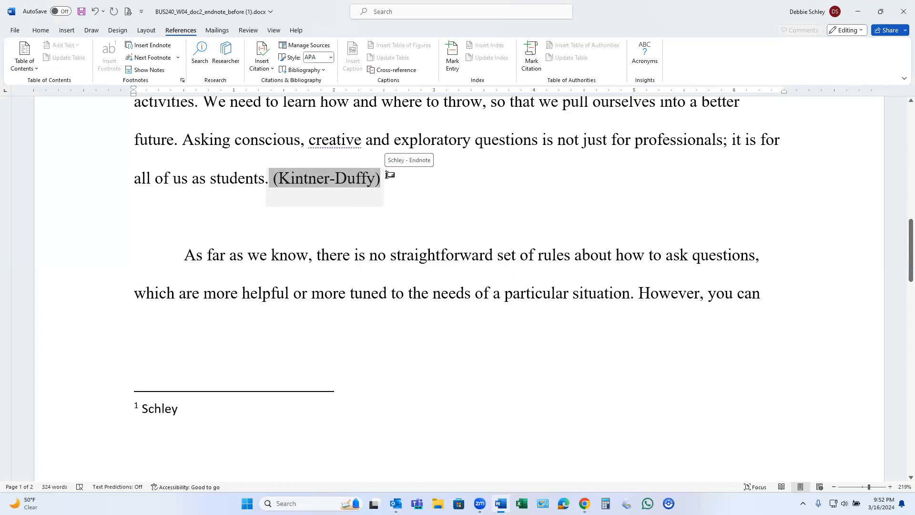
left_click_drag(387, 175, 387, 175)
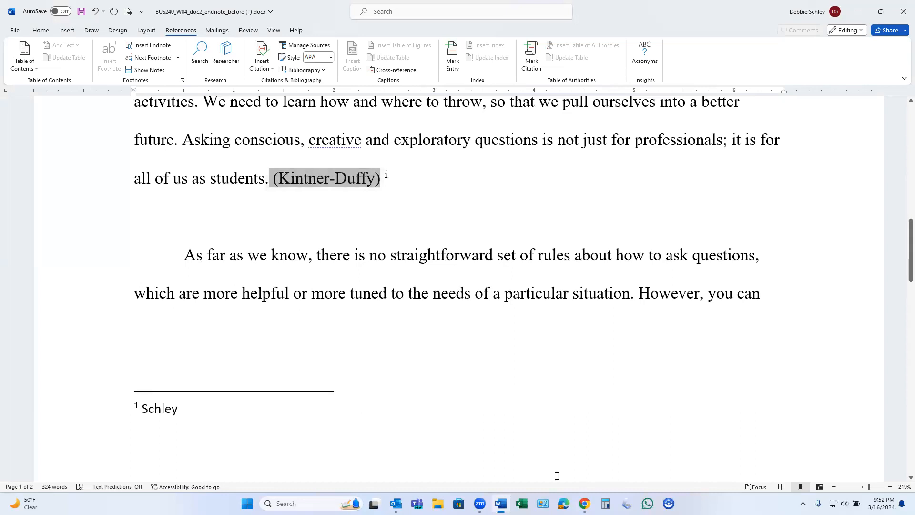
Check the Works Cited requirement on the assignment page in Chrome, and return to the paper in Word.
mouse_move(584, 504)
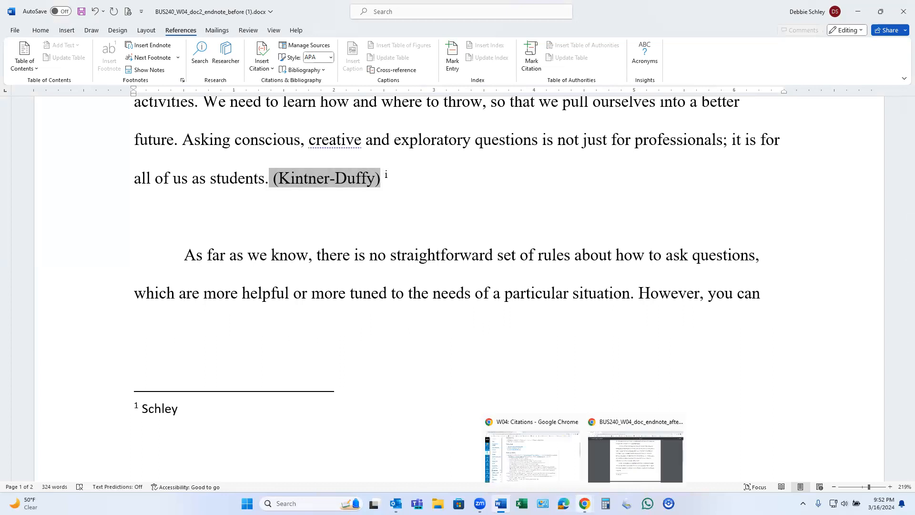
left_click(568, 468)
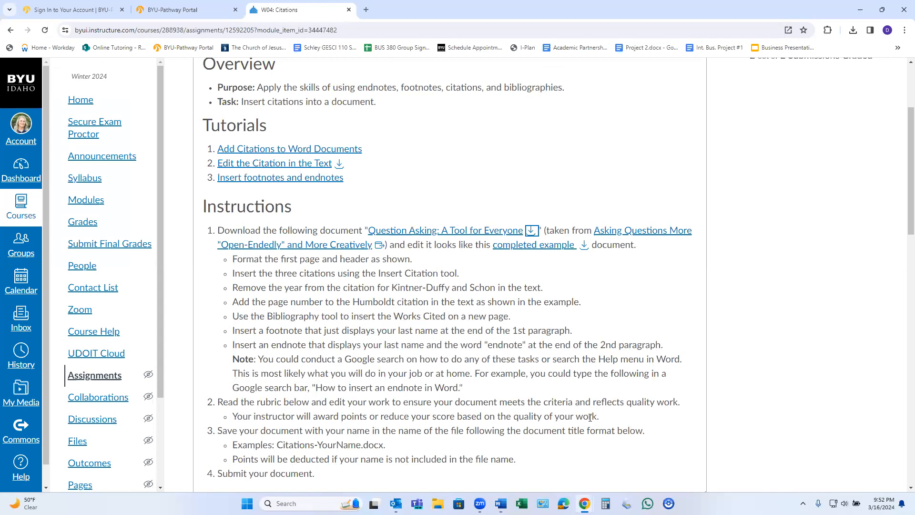
mouse_move(590, 487)
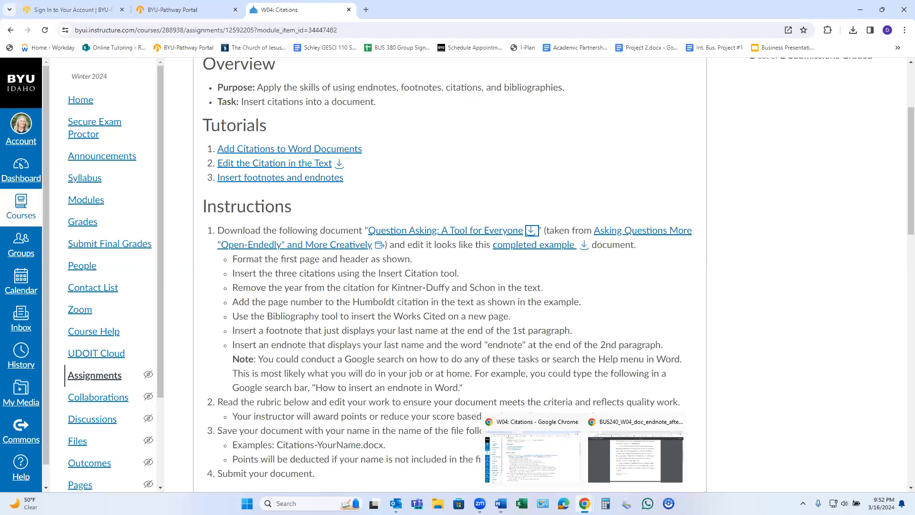
left_click(500, 503)
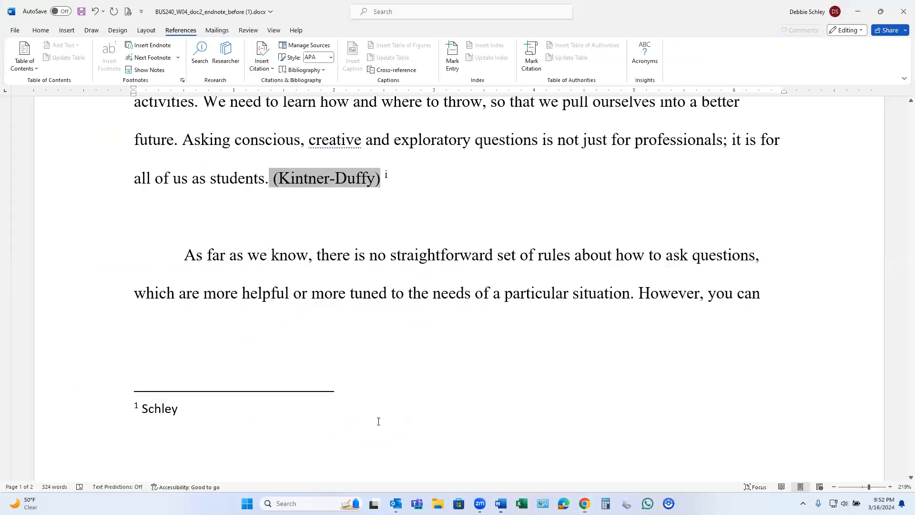
Delete the manually written References section, including its heading and three source entries, after the third body paragraph's citation.
scroll(354, 406, "down", 5)
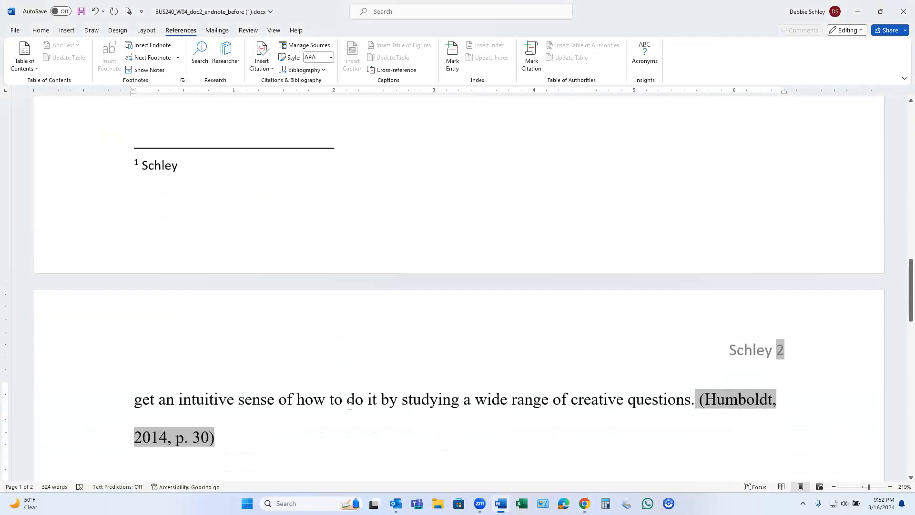
scroll(350, 406, "down", 3)
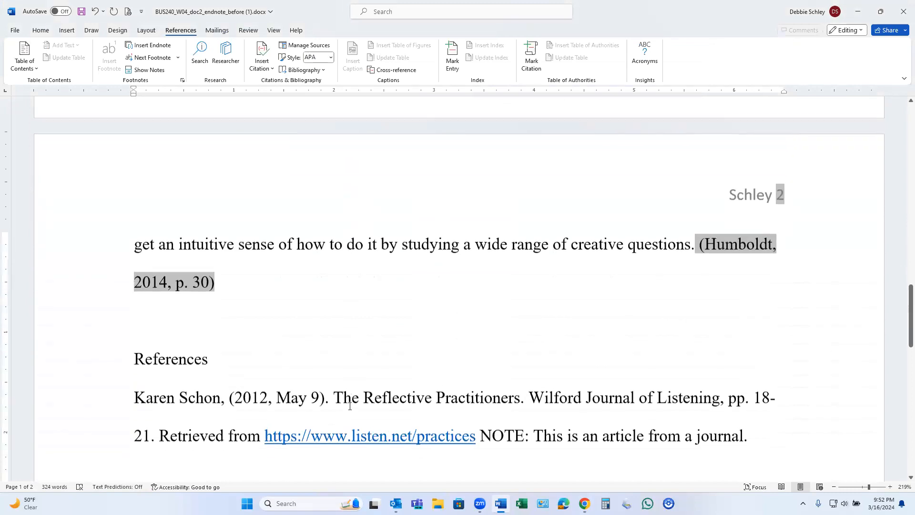
left_click(220, 281)
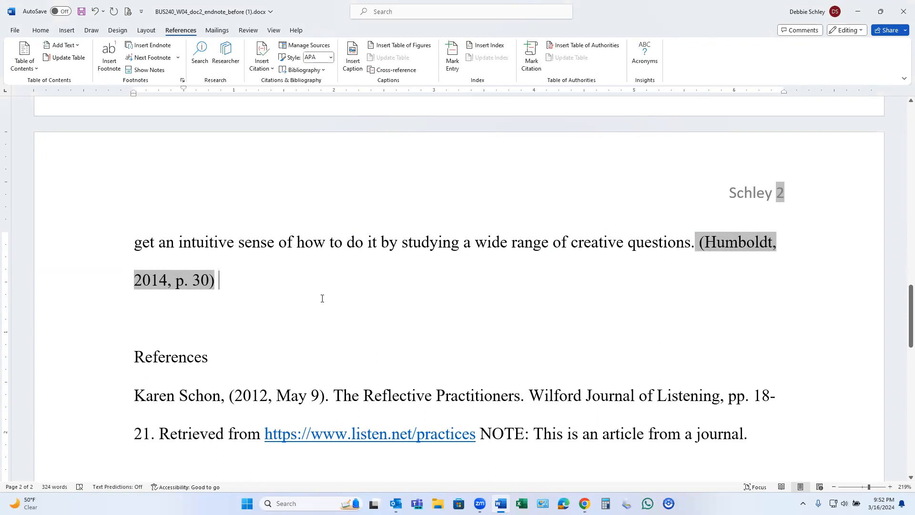
scroll(363, 339, "down", 3)
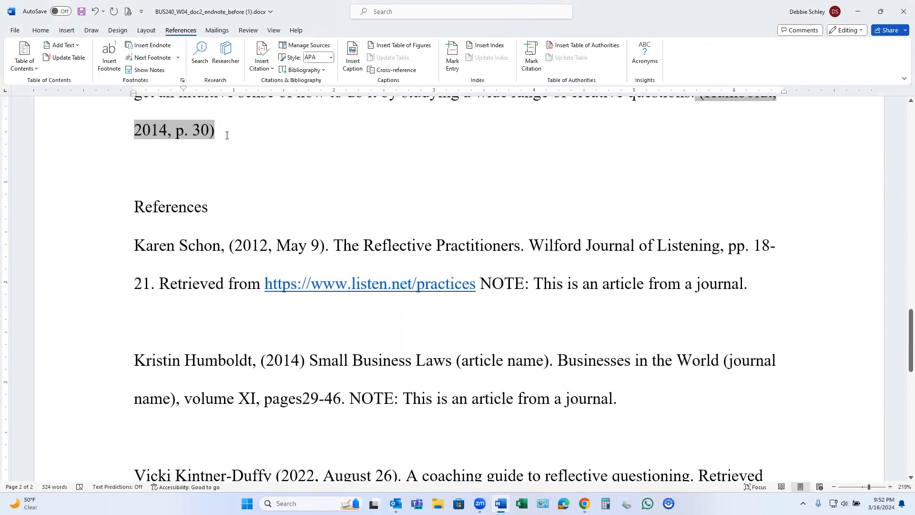
left_click_drag(223, 132, 373, 377)
left_click_drag(406, 353, 406, 352)
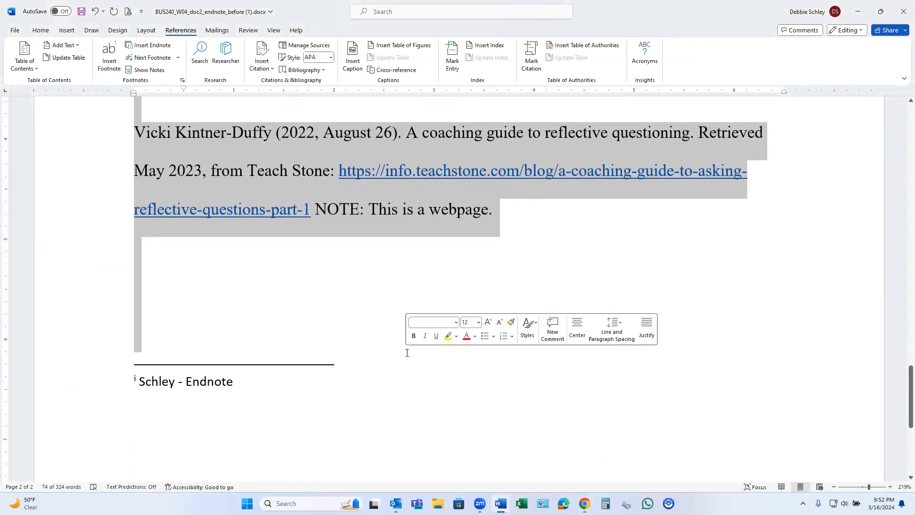
key("Delete")
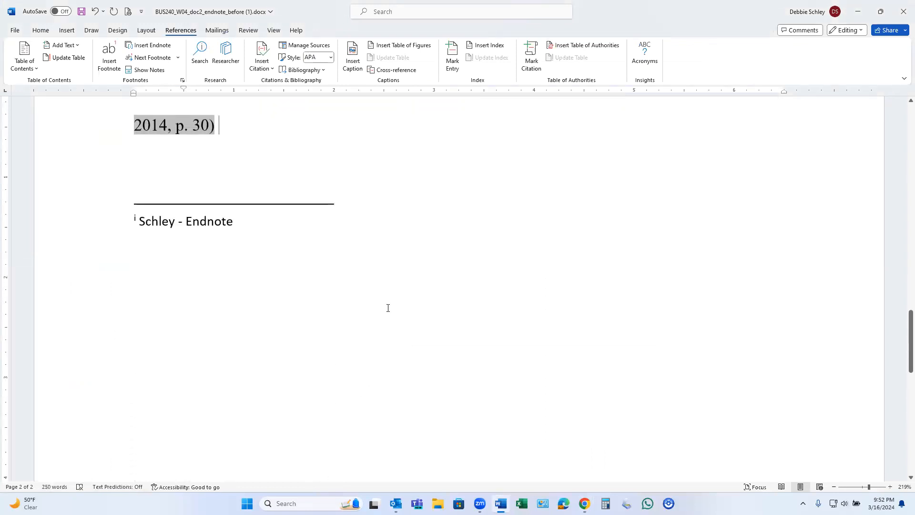
Insert the built-in Works Cited bibliography after the citation that ends the third body paragraph.
scroll(387, 308, "up", 3)
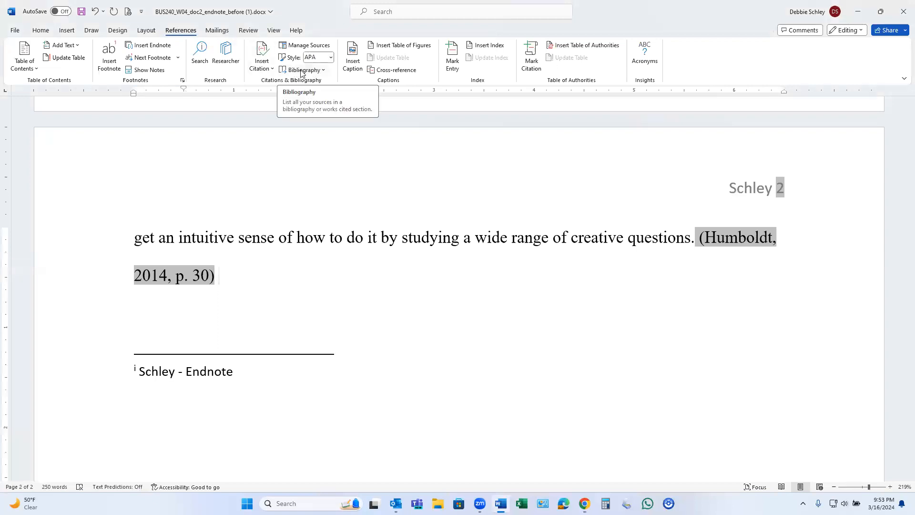
left_click(324, 71)
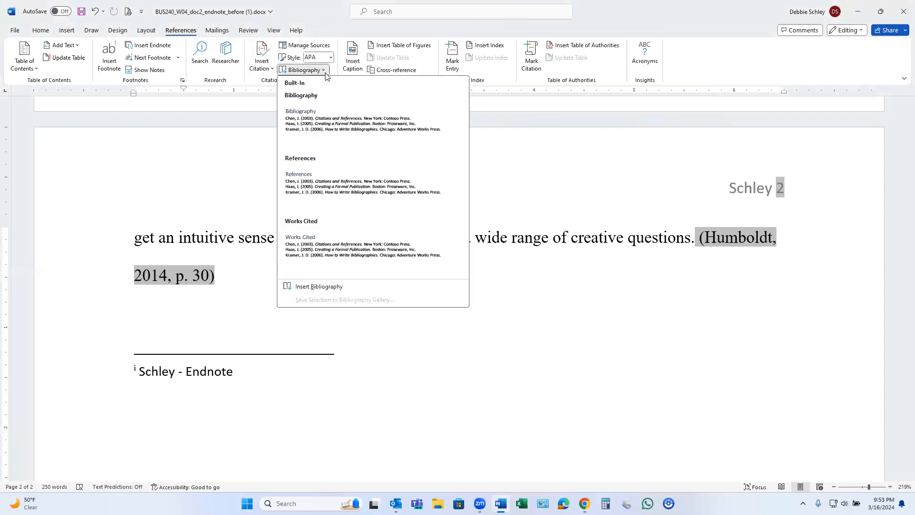
left_click(307, 235)
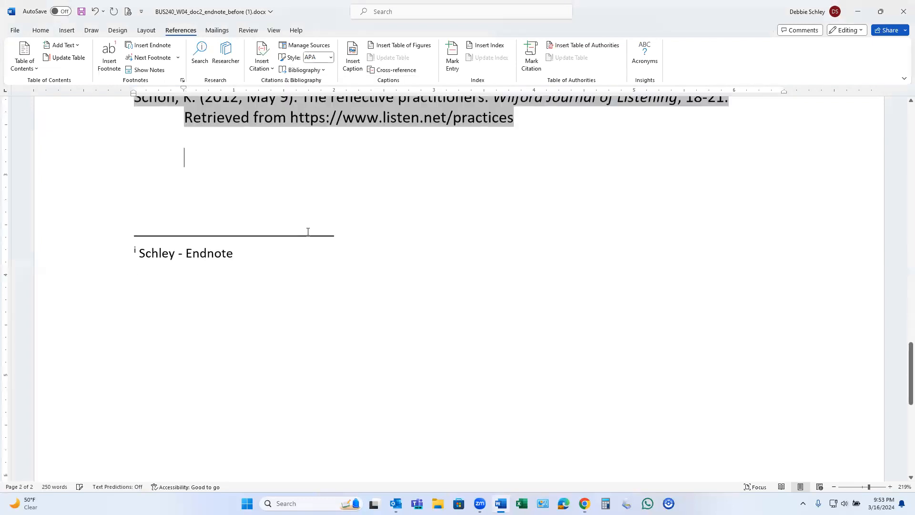
Insert a page break after the Humboldt citation that ends the third body paragraph, moving the Works Cited section onto a new page.
scroll(432, 276, "up", 5)
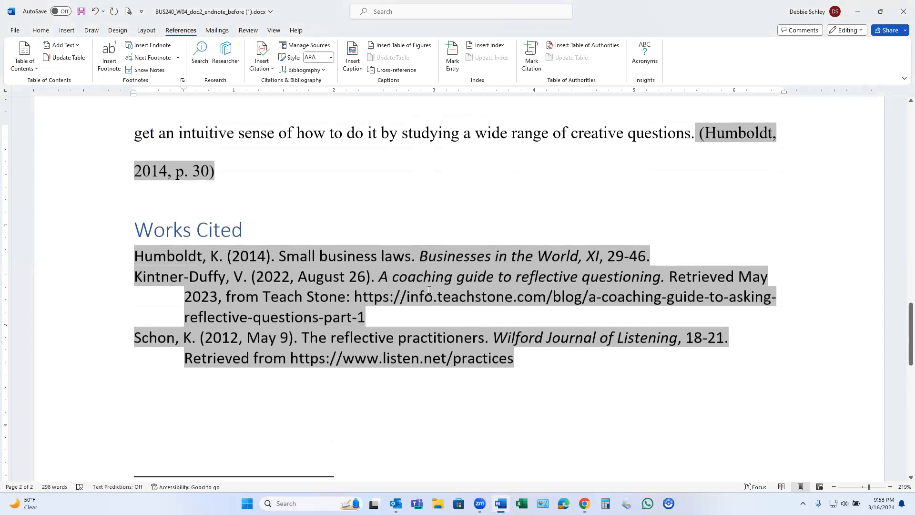
scroll(324, 237, "up", 3)
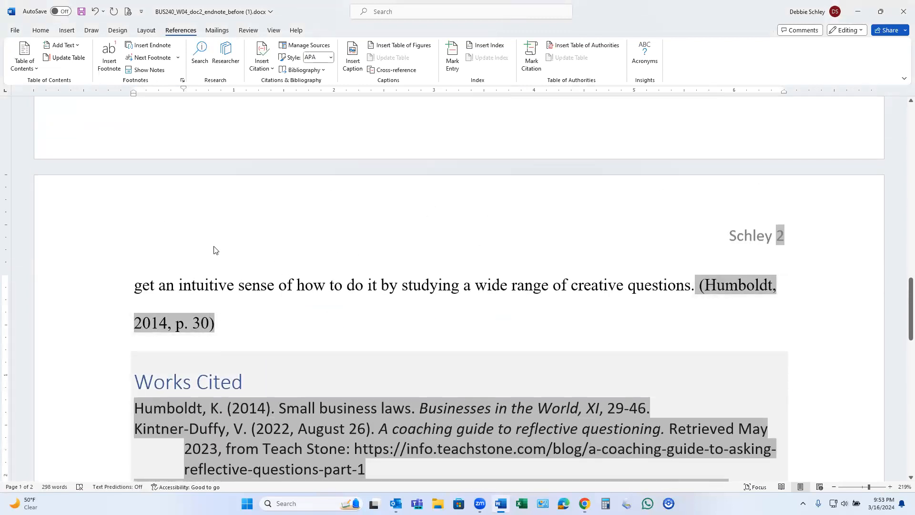
left_click(240, 323)
left_click(71, 32)
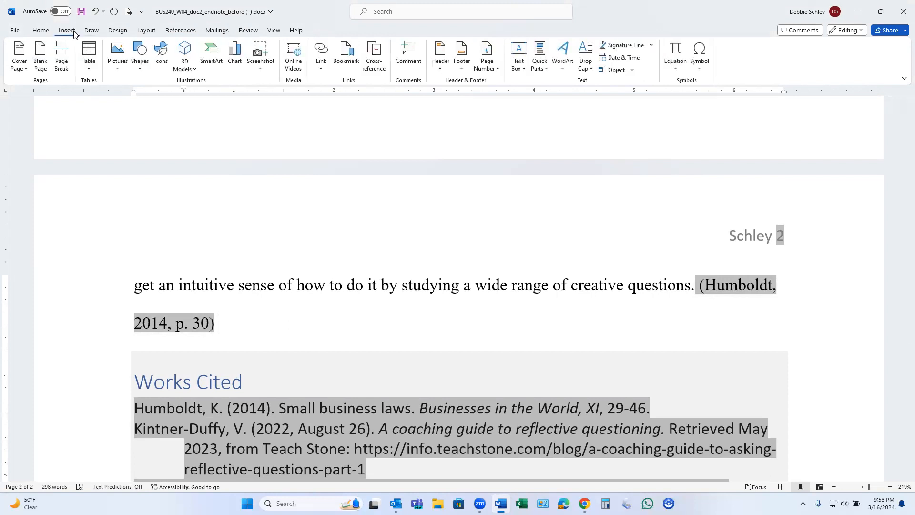
left_click(146, 30)
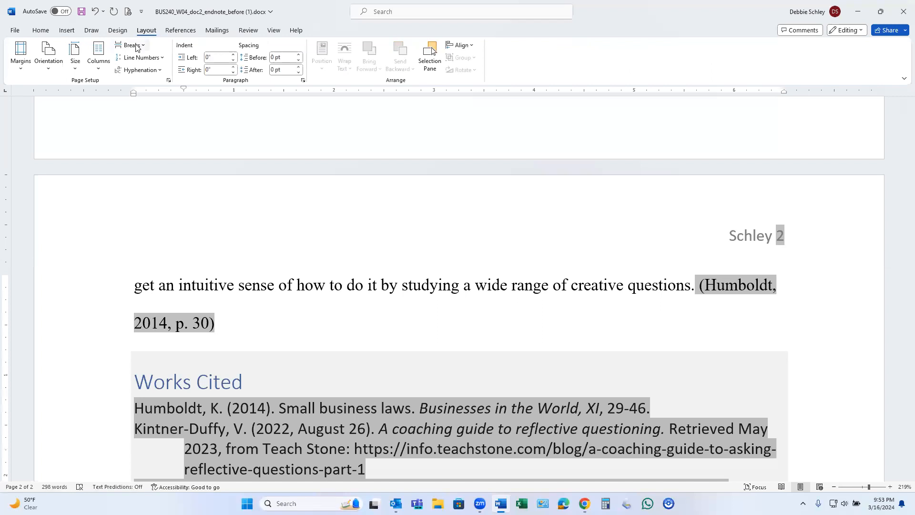
left_click(136, 46)
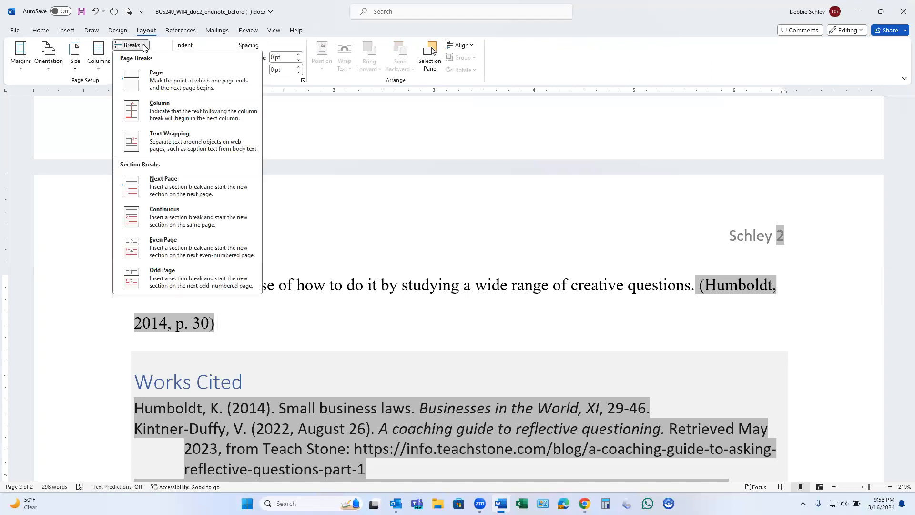
left_click(160, 88)
scroll(400, 304, "up", 5)
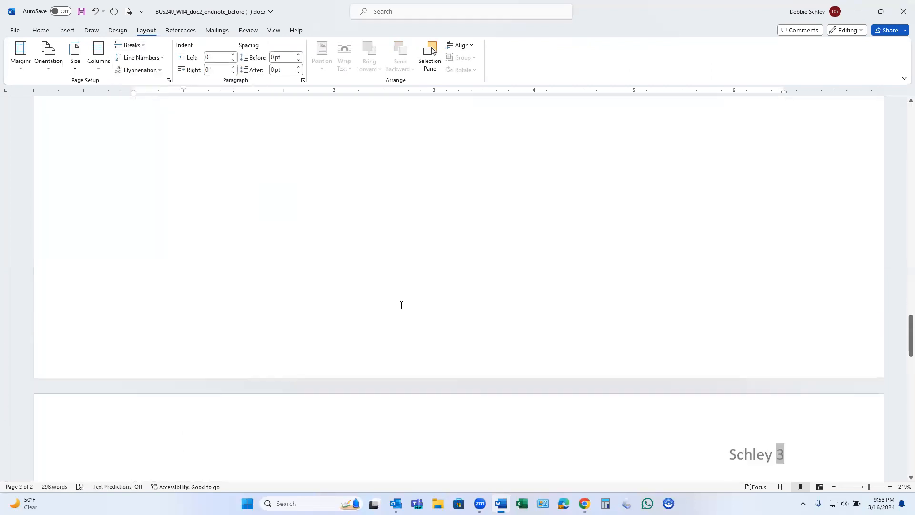
scroll(402, 305, "up", 5)
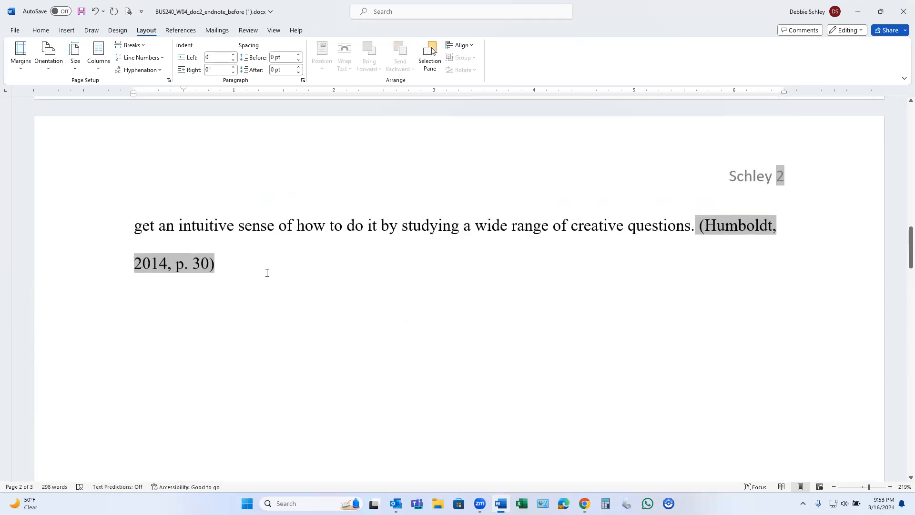
Remove the empty line above the Works Cited heading and add a blank line between the heading and the first source entry.
scroll(267, 272, "down", 10)
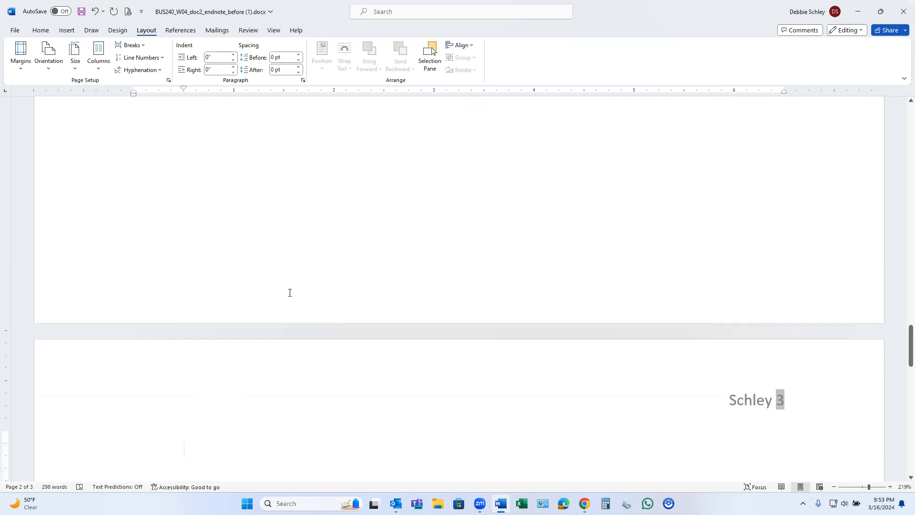
scroll(289, 292, "down", 5)
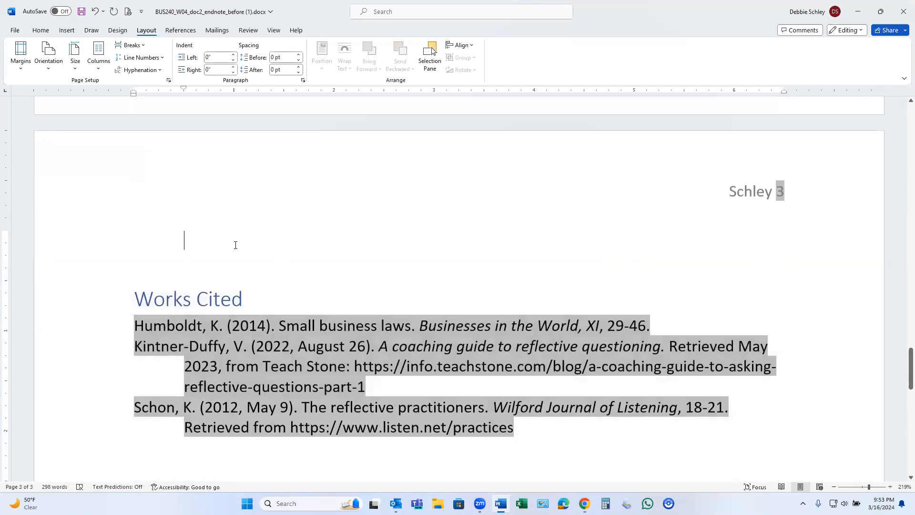
key("Delete")
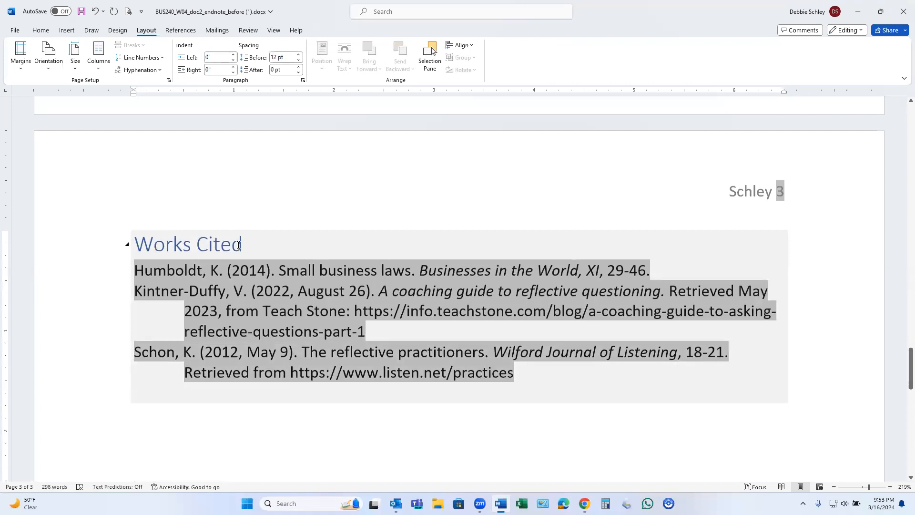
left_click(251, 245)
key("Return")
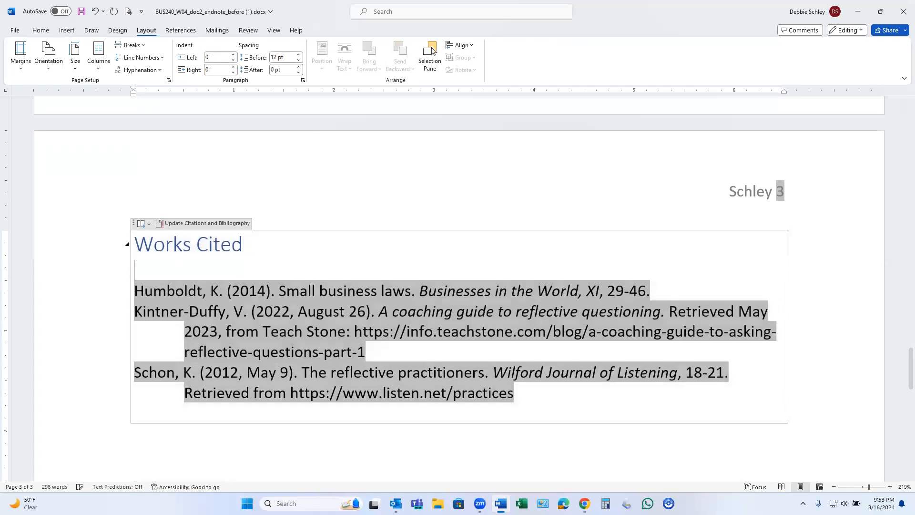
Set the line spacing of the three Works Cited source entries to 2.0.
left_click_drag(138, 288, 548, 394)
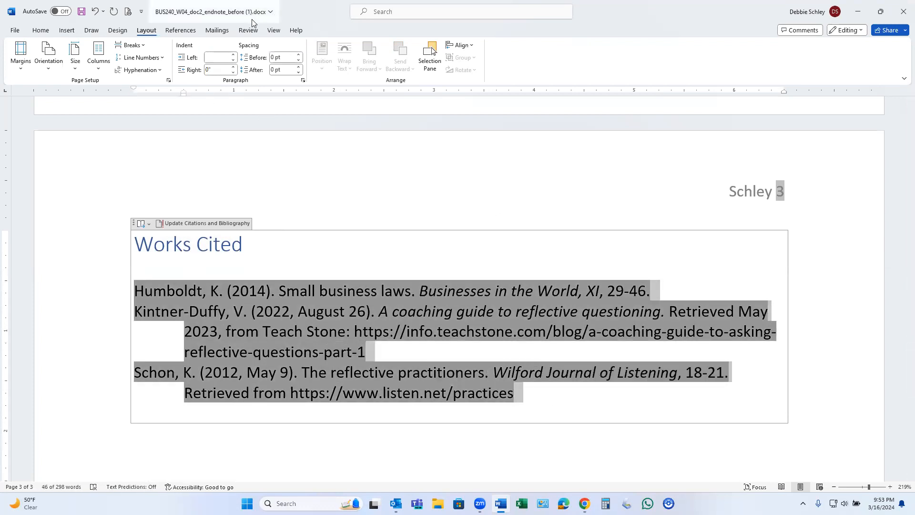
left_click(40, 31)
left_click(306, 67)
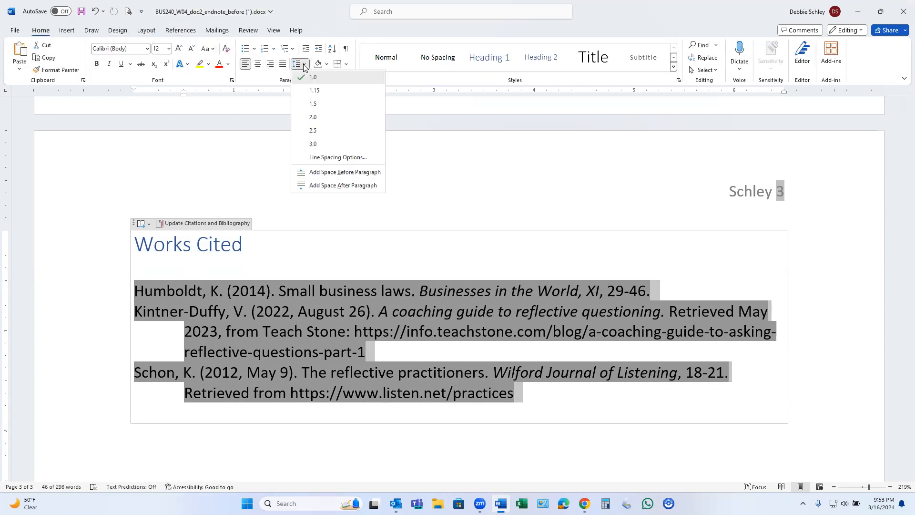
left_click(316, 118)
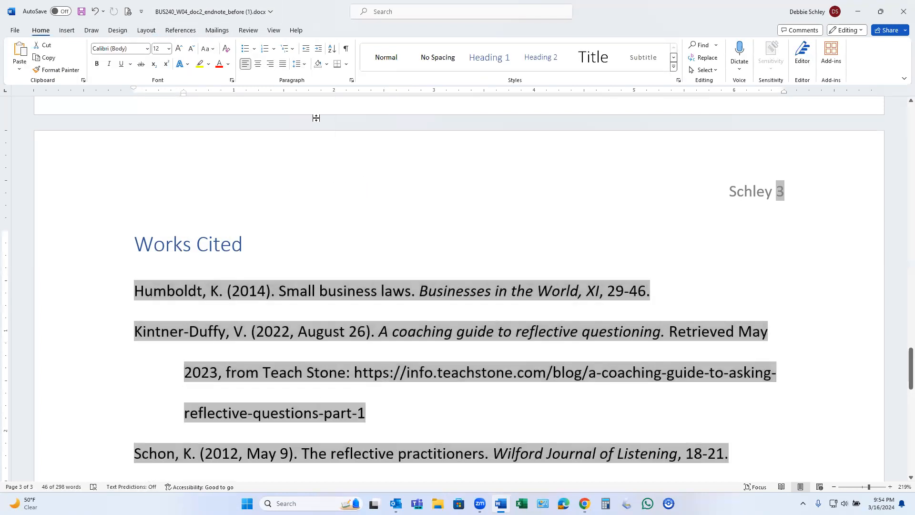
left_click(304, 253)
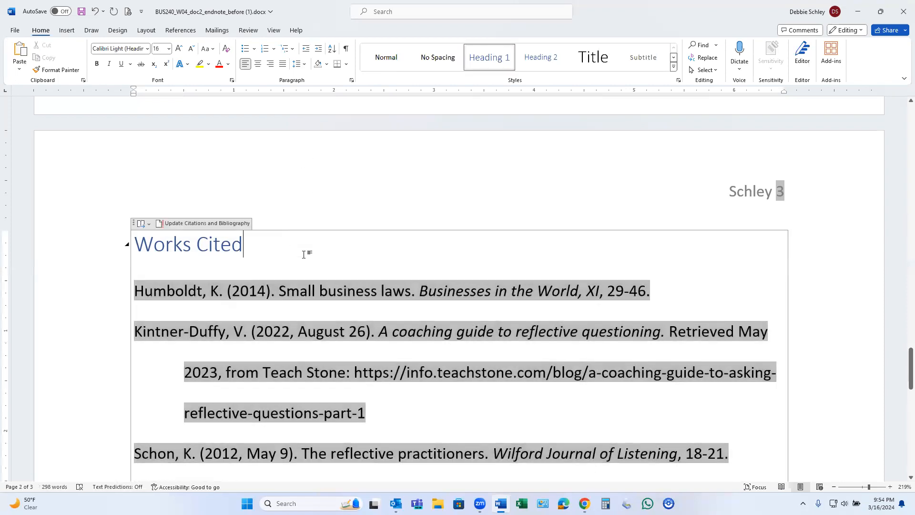
Review the Works Cited page and switch to the W04 Citations assignment page in Chrome to check the remaining instructions.
scroll(304, 253, "down", 5)
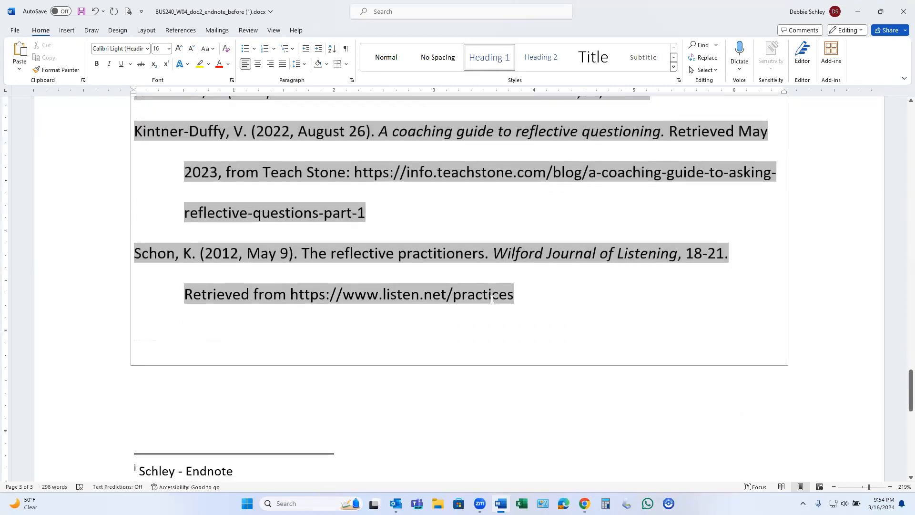
scroll(439, 260, "up", 3)
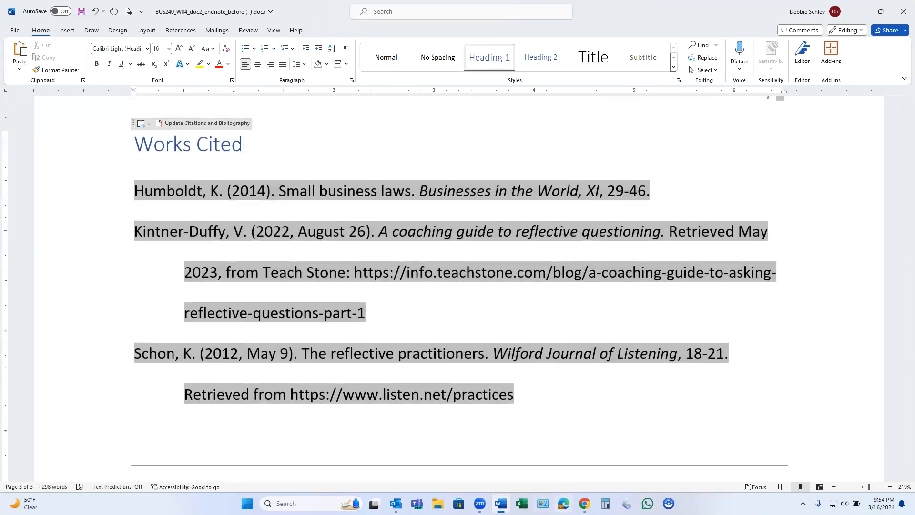
mouse_move(585, 496)
left_click(569, 465)
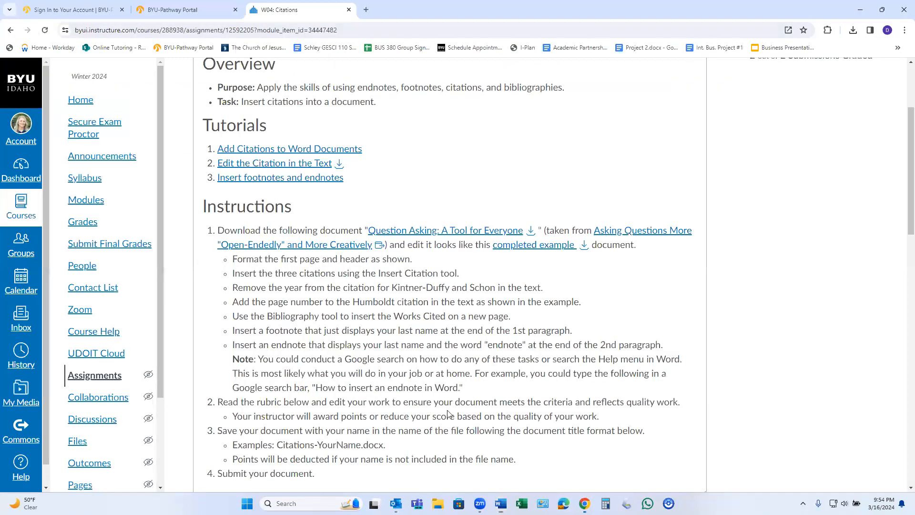